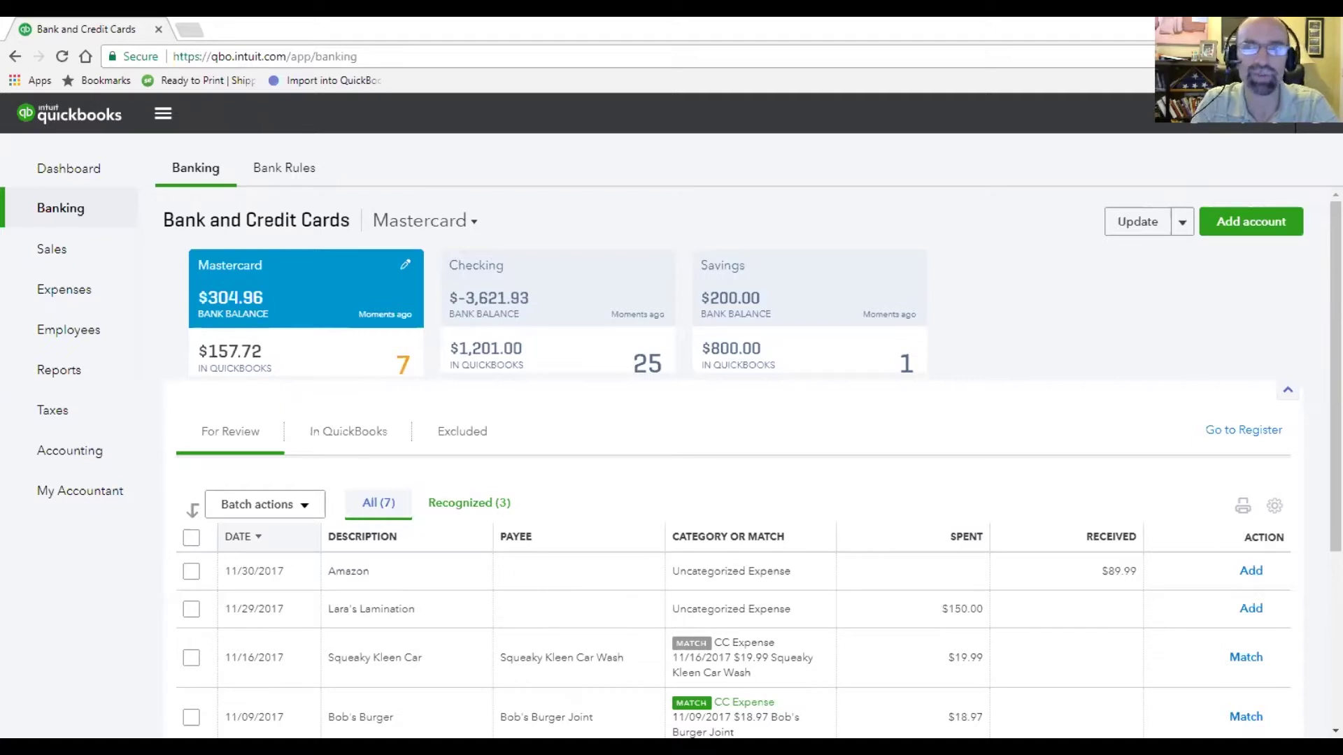
# Switch from Bank and Credit Cards to the Reports page via the left navigation bar
pyautogui.click(69, 371)
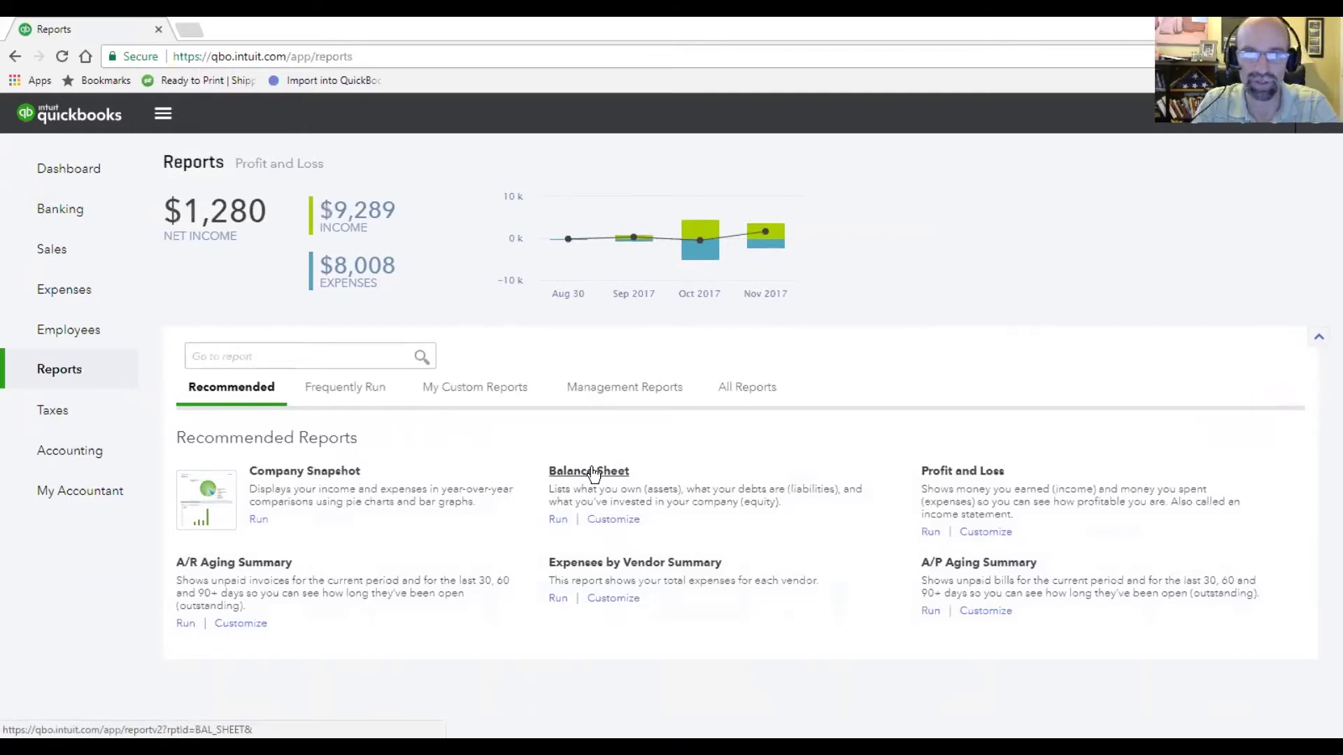
# Open the Balance Sheet report for This Year-to-date, 01/01/2017 to 11/30/2017
pyautogui.click(584, 474)
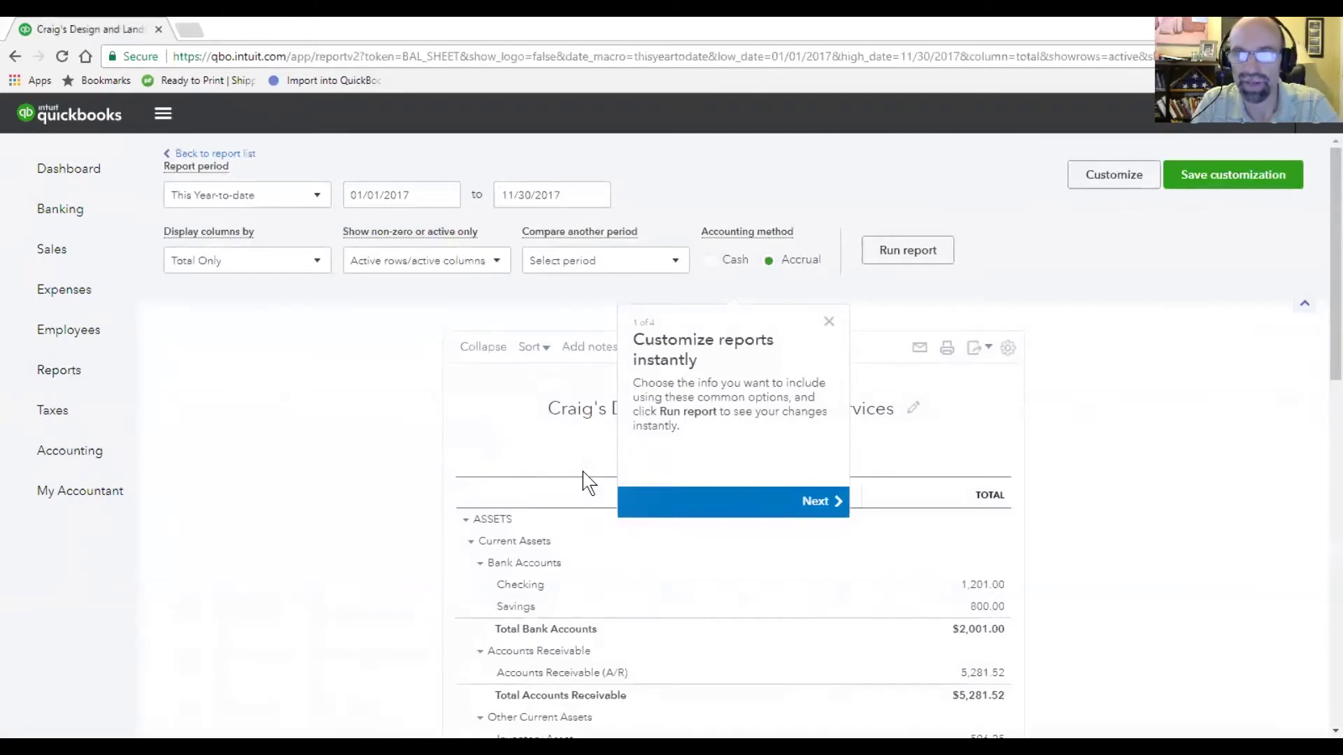
# Dismiss the 'Customize reports instantly' tip, scroll the Balance Sheet, and collapse ASSETS to its total
pyautogui.click(582, 472)
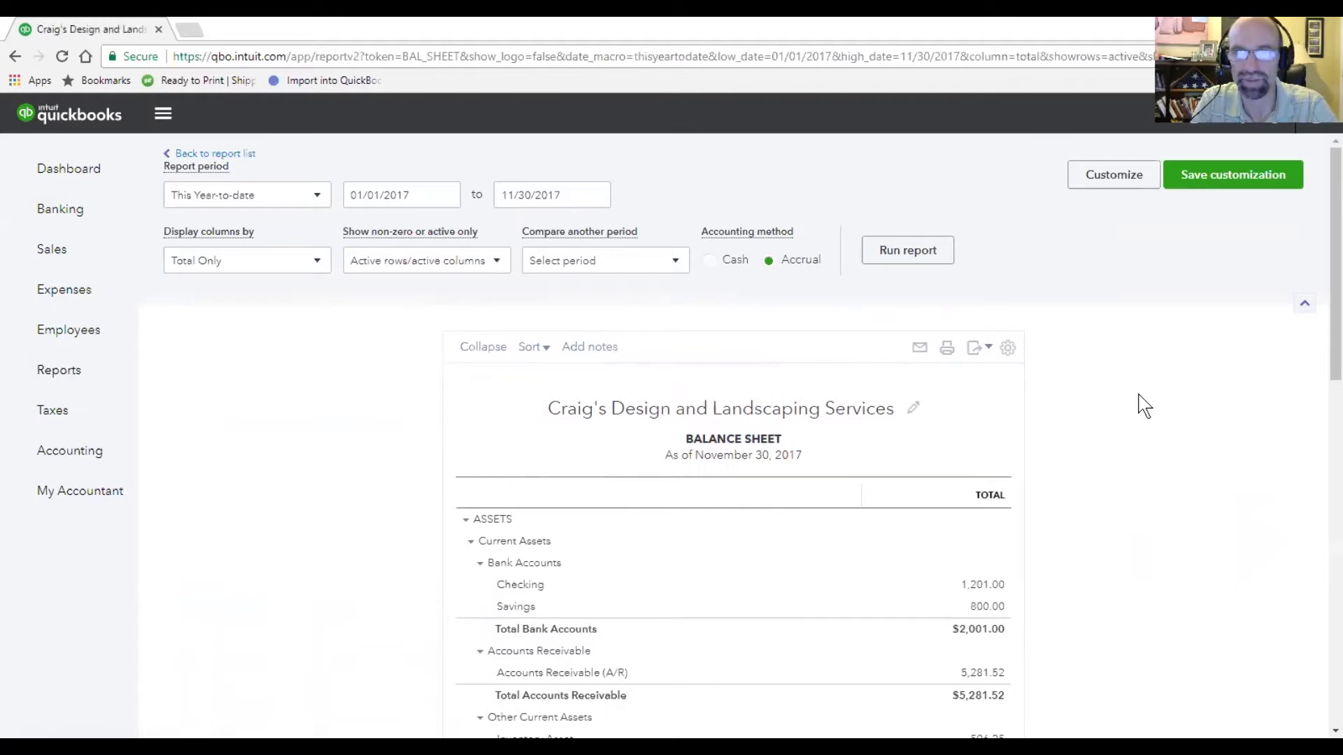
pyautogui.scroll(-1, 1147, 420)
pyautogui.scroll(-1, 1147, 419)
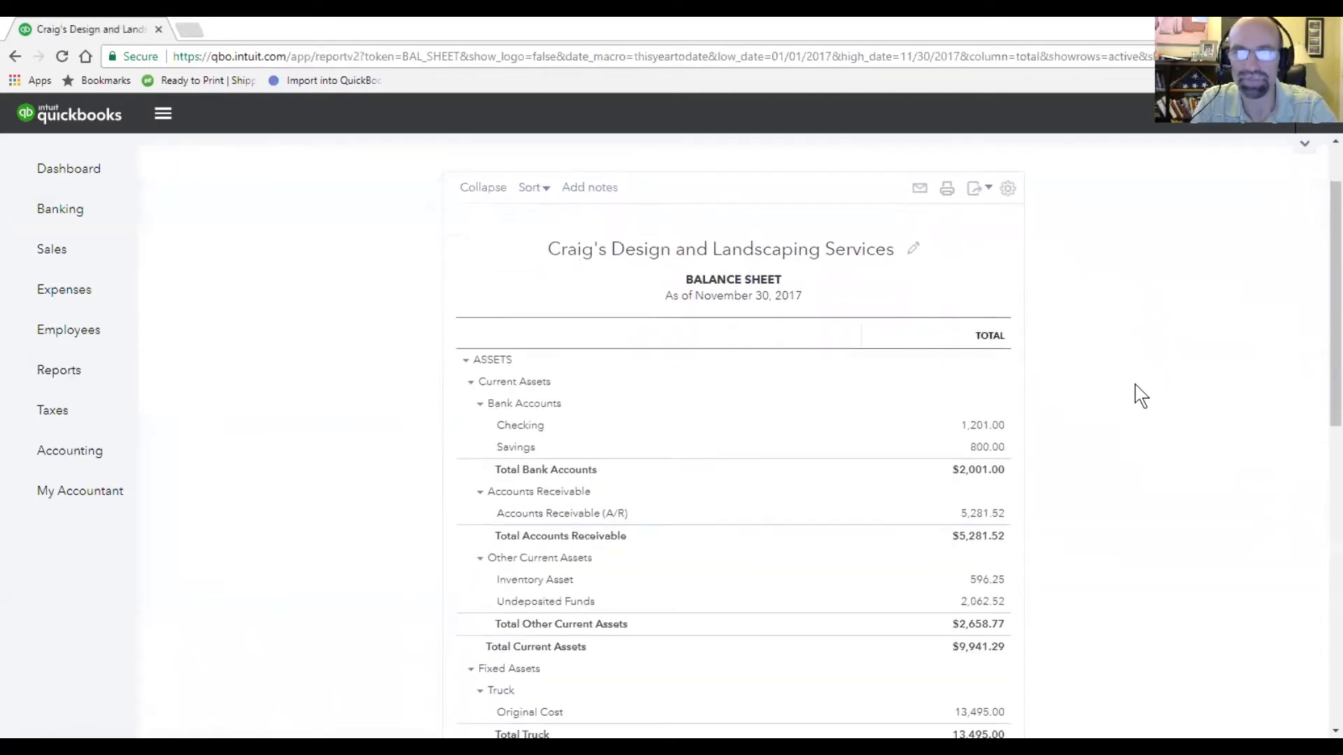
pyautogui.scroll(-3, 1142, 395)
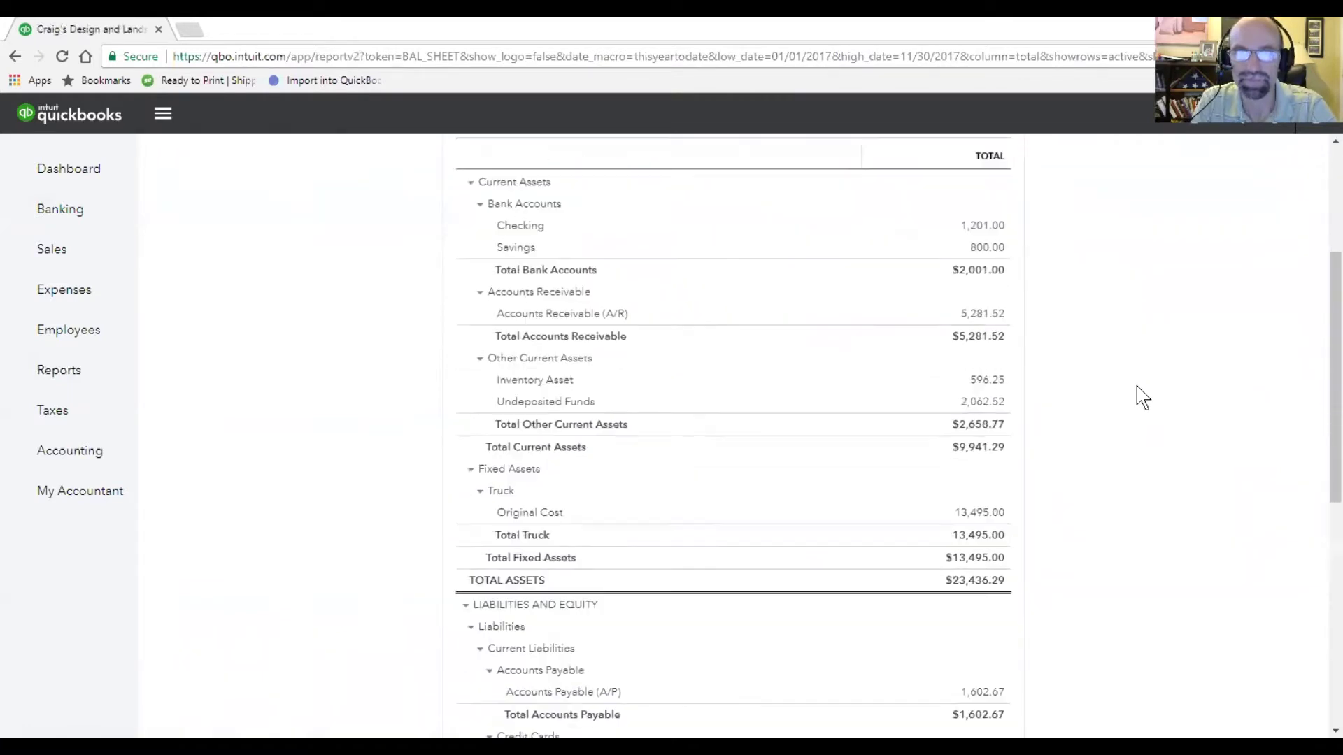
pyautogui.scroll(1, 1141, 395)
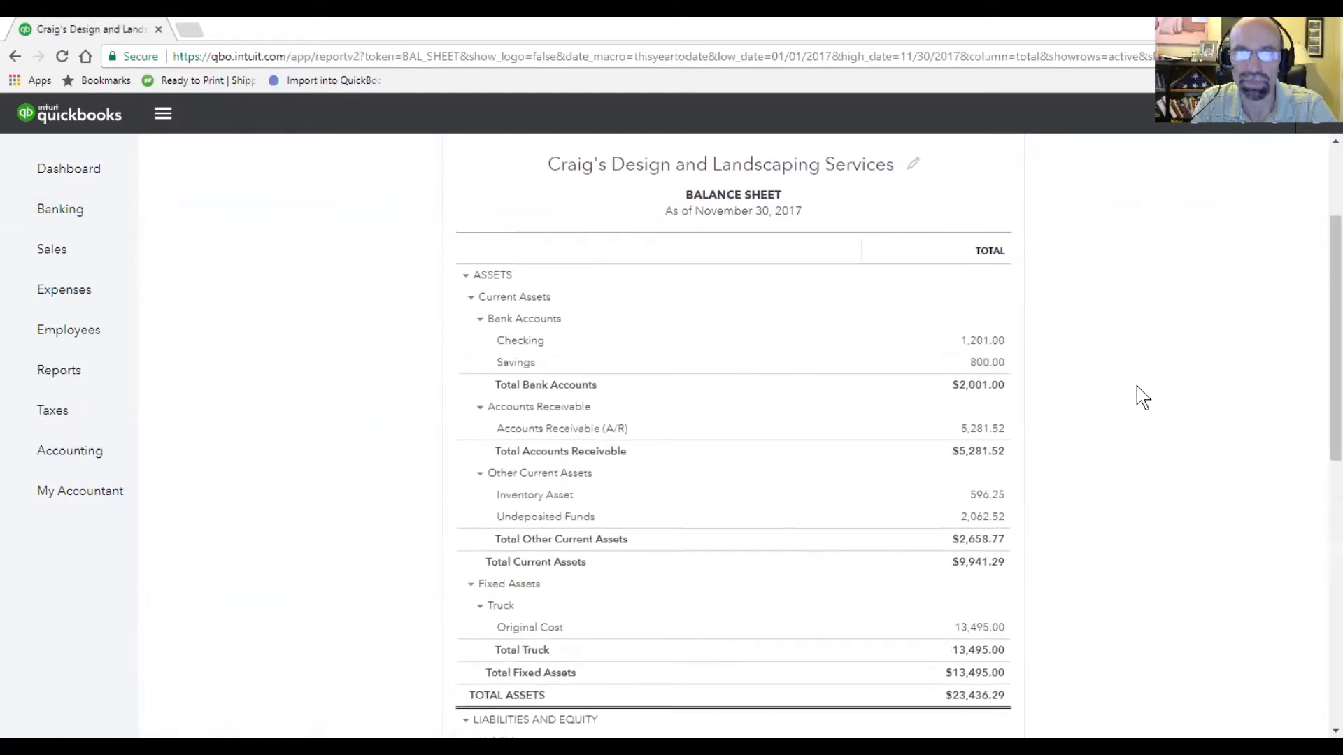
pyautogui.click(466, 276)
# Collapse LIABILITIES AND EQUITY to its total and re-expand ASSETS to list its accounts
pyautogui.click(466, 299)
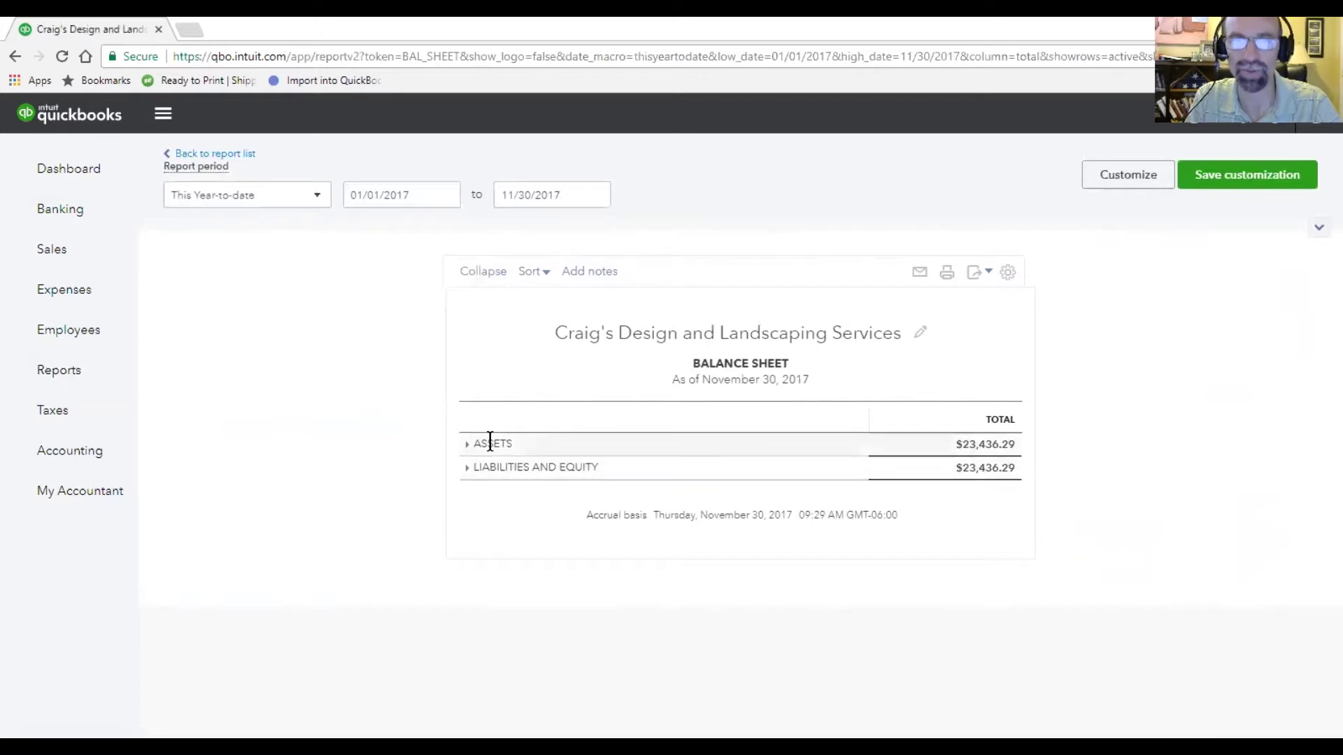
pyautogui.click(466, 443)
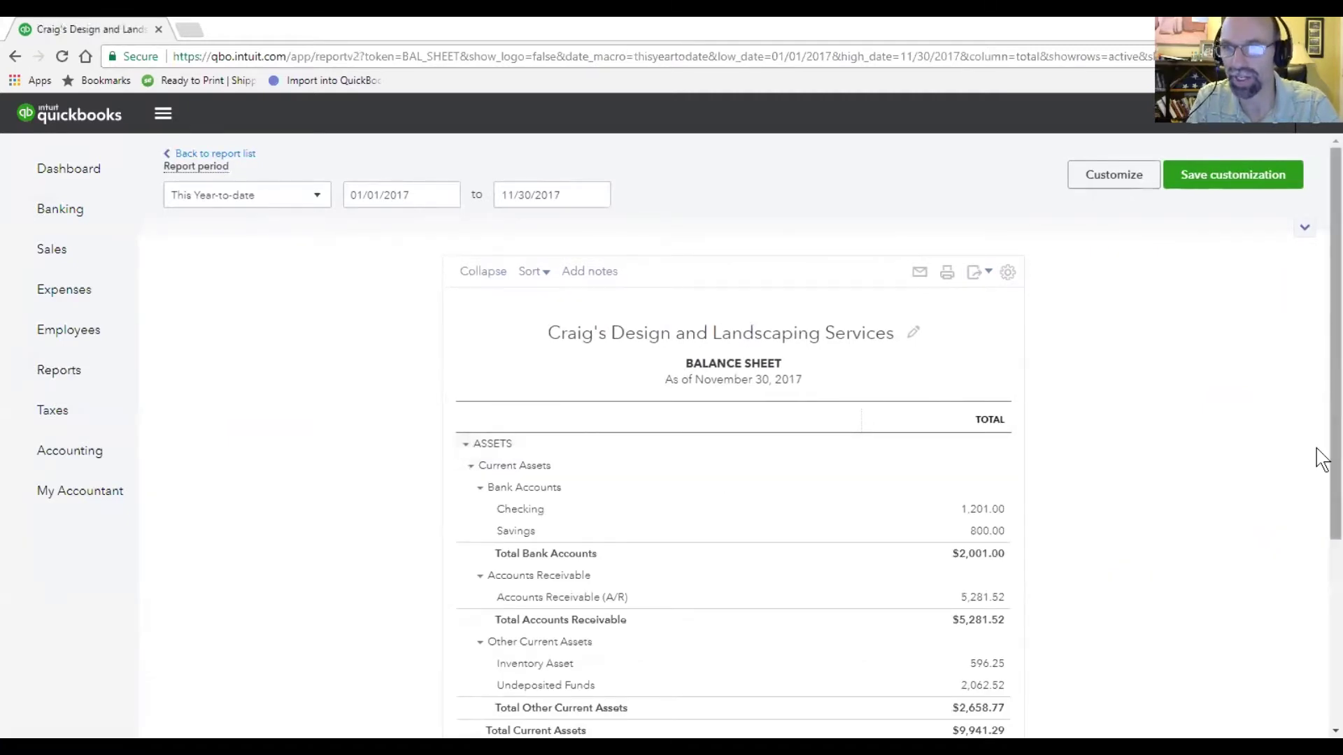
pyautogui.moveTo(1318, 456); pyautogui.dragTo(1319, 569)
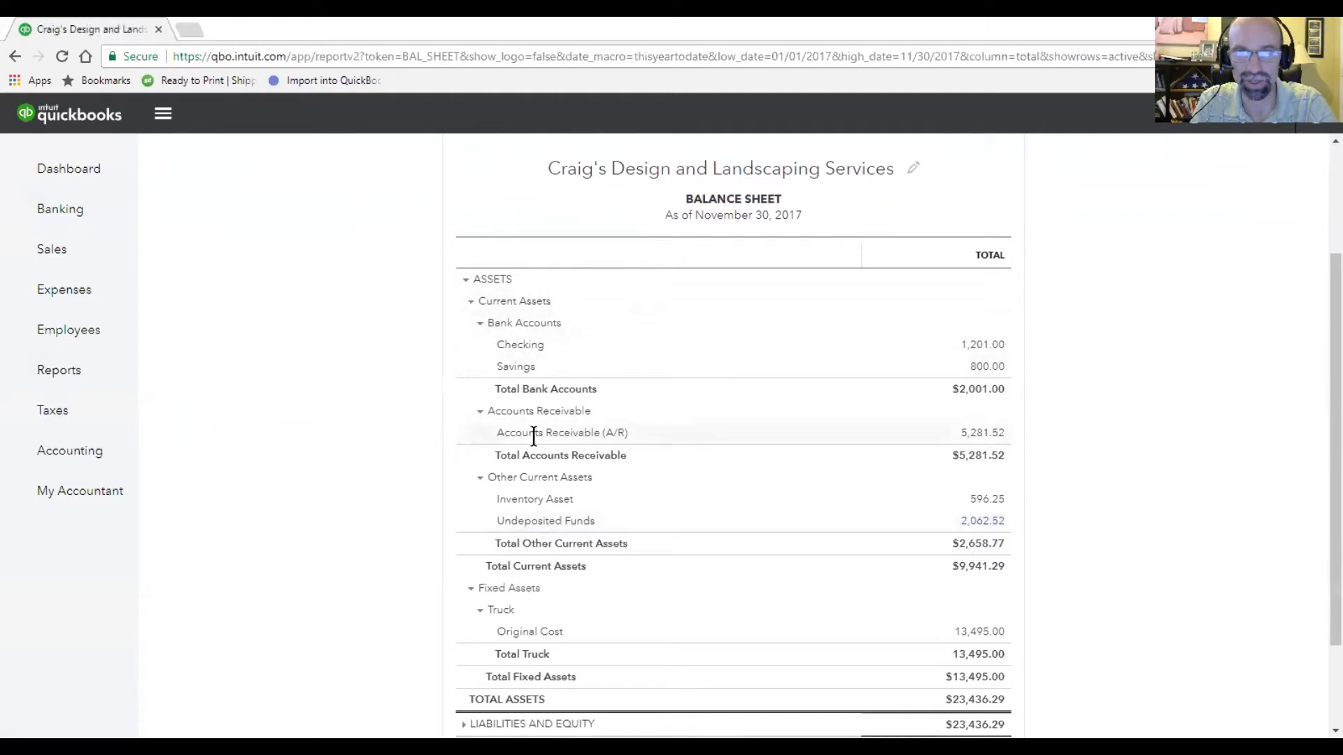
# Scroll through the asset accounts, then collapse ASSETS back to a single $23,436.29 row
pyautogui.scroll(-2, 1066, 612)
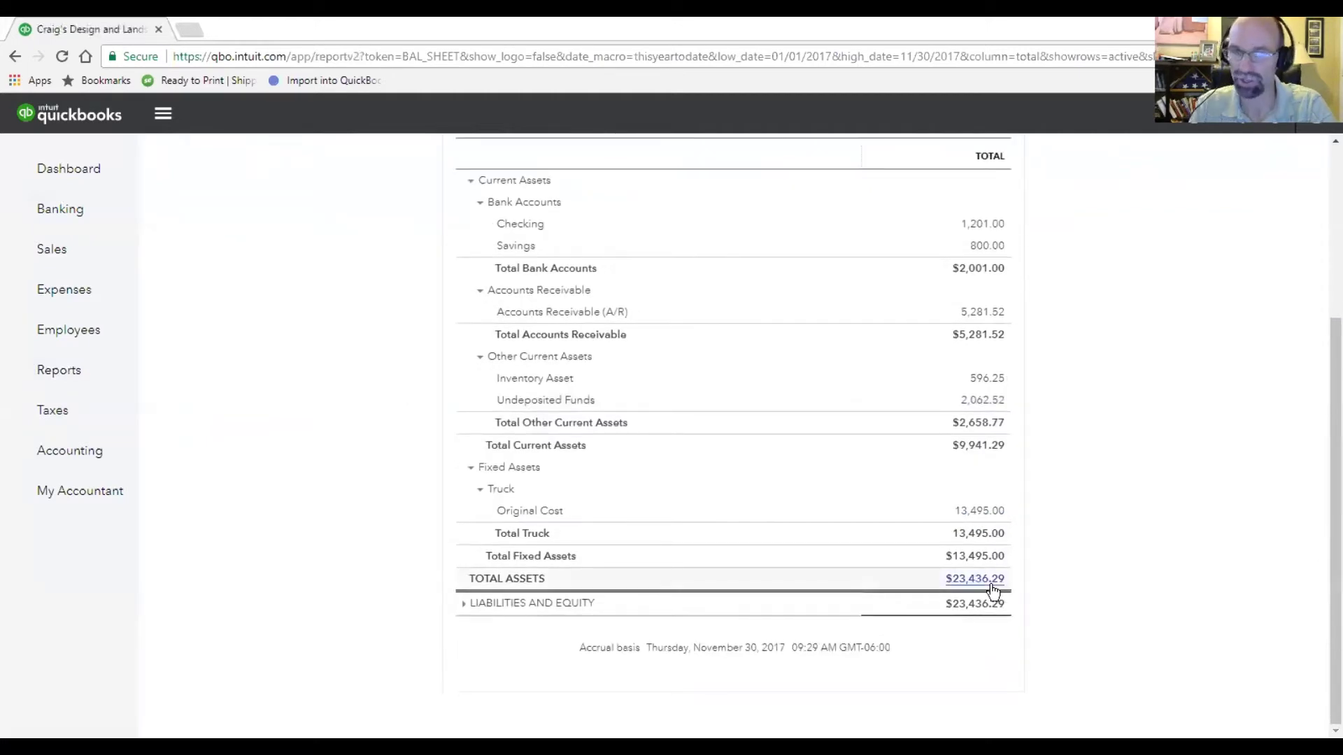
pyautogui.scroll(3, 993, 590)
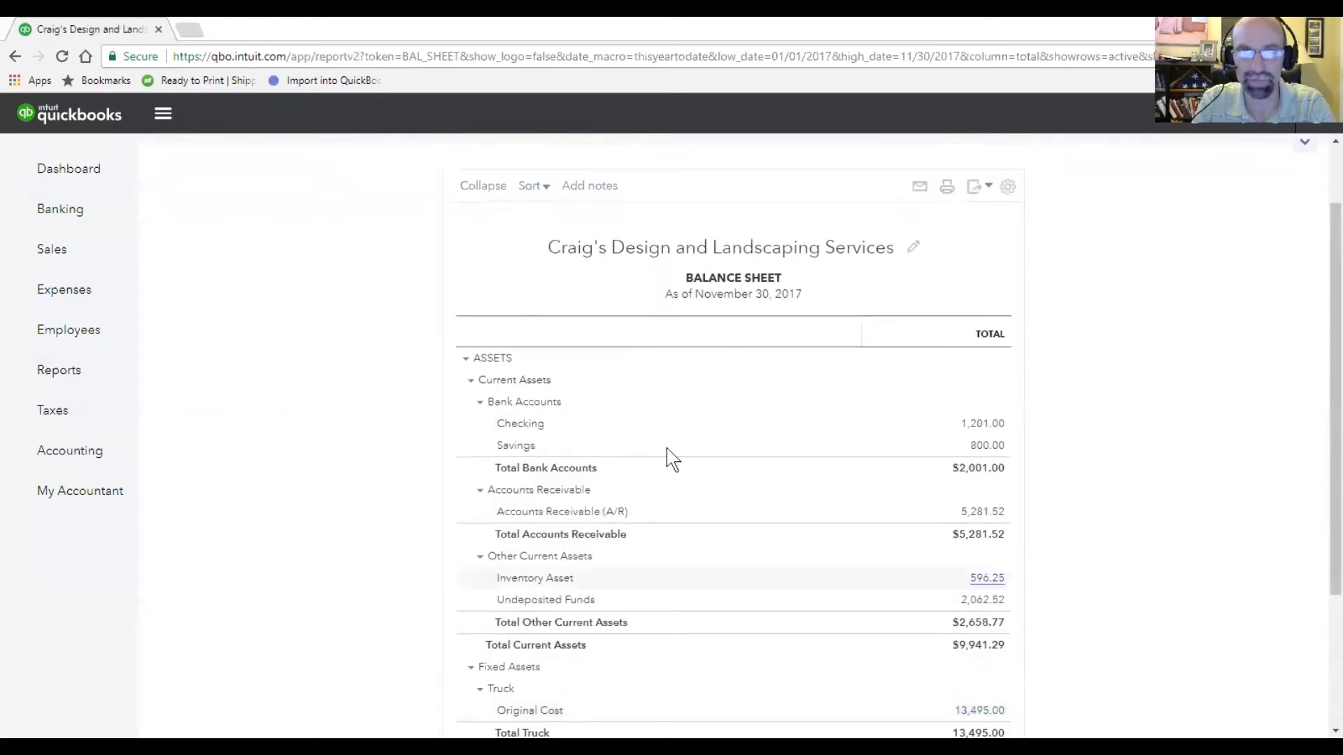
pyautogui.click(481, 360)
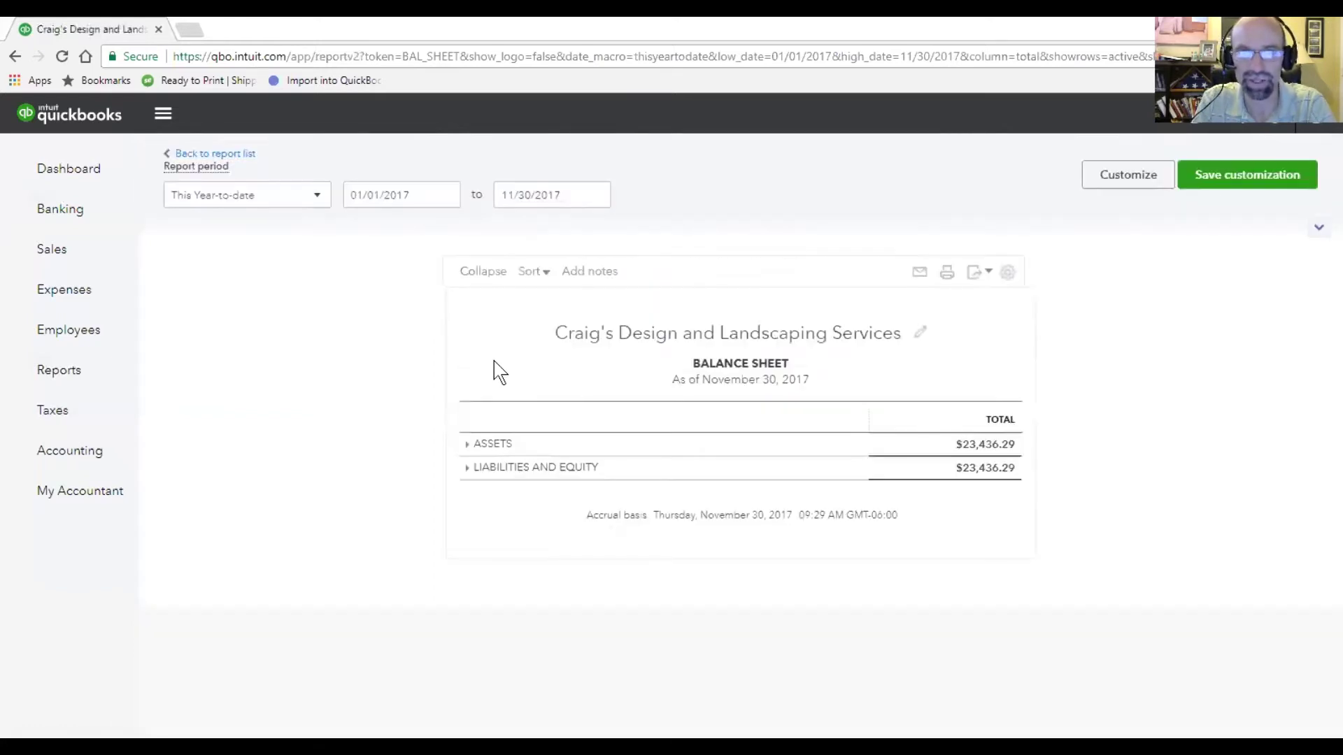
# Expand LIABILITIES AND EQUITY and open the Mastercard 157.72 Transaction Report for January–November 2017
pyautogui.click(468, 467)
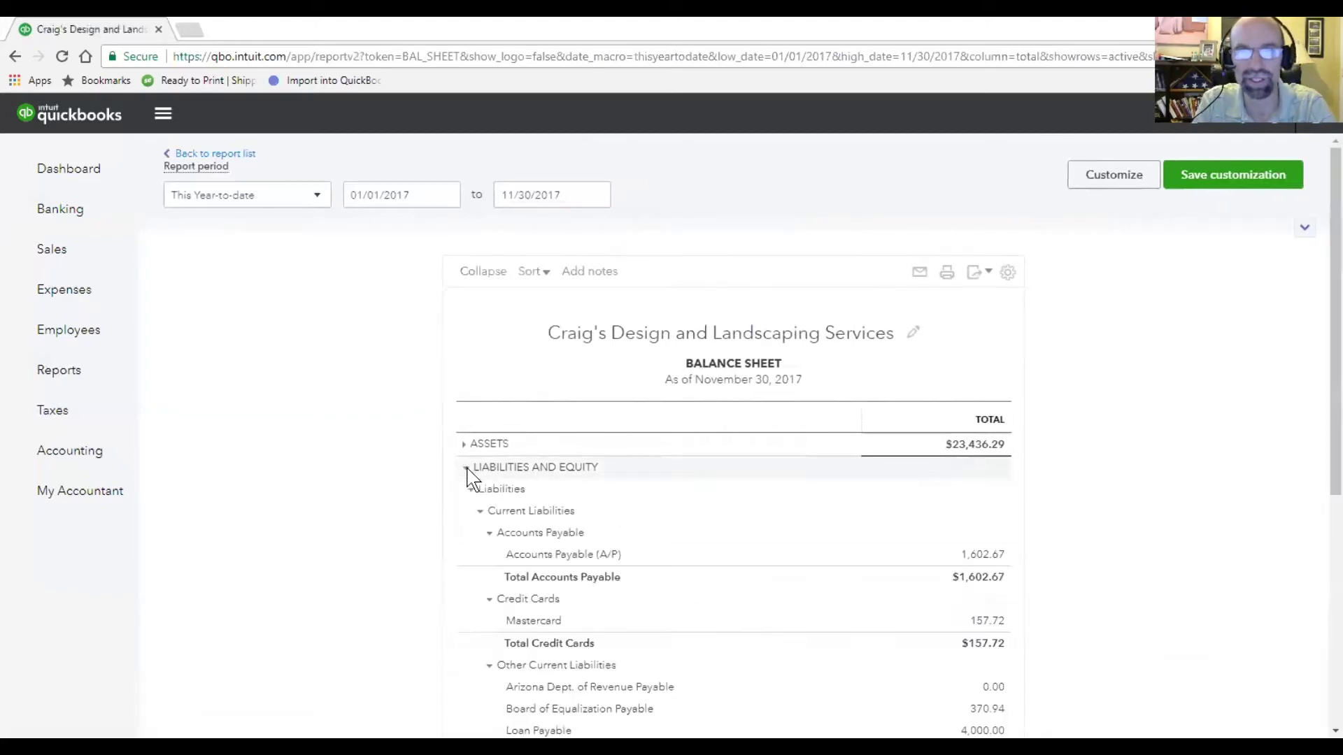
pyautogui.scroll(-1, 1080, 524)
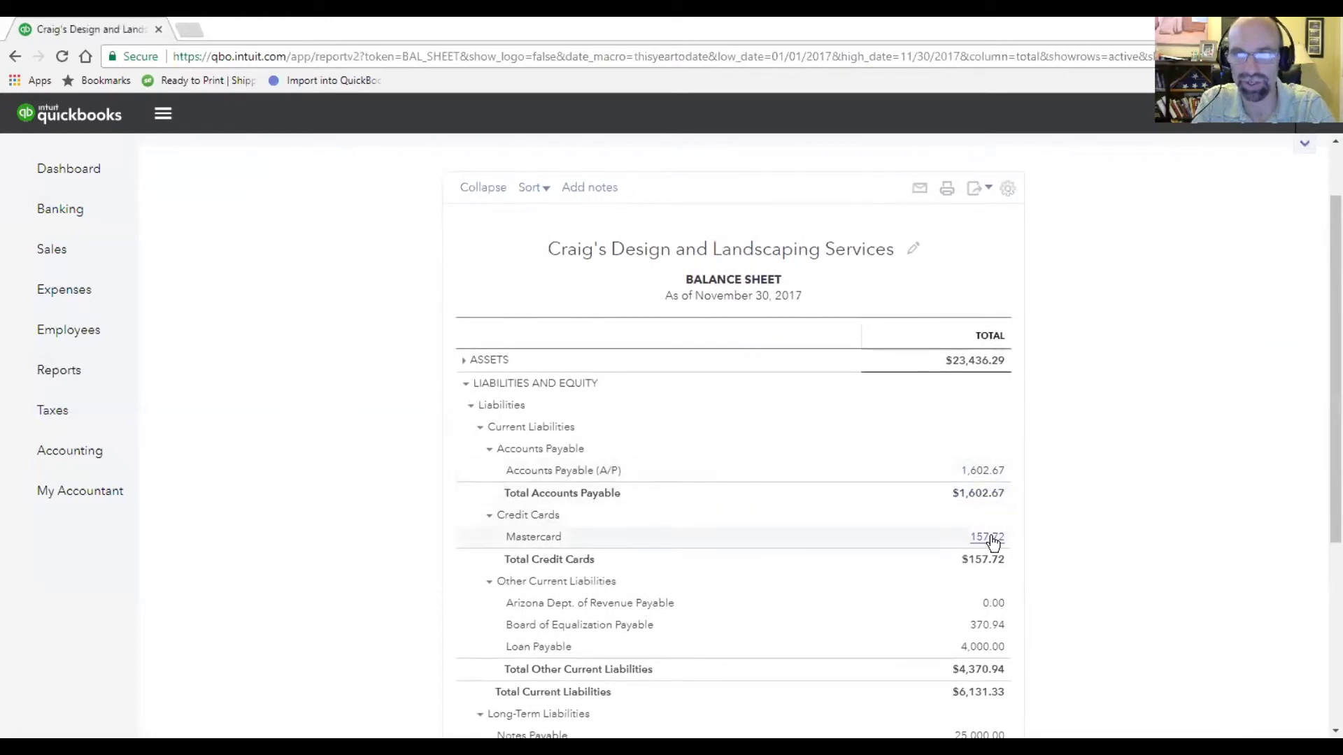
pyautogui.scroll(-1, 1104, 563)
pyautogui.scroll(-2, 1105, 563)
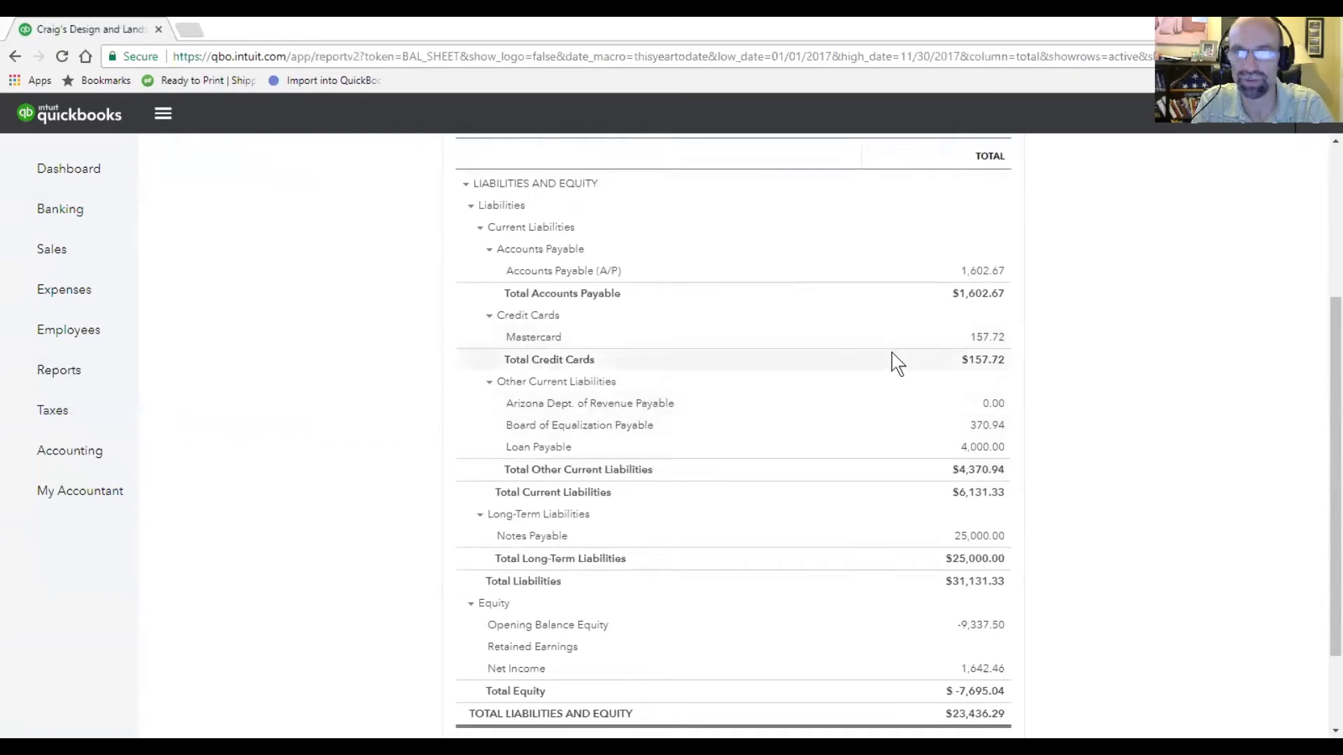
pyautogui.click(978, 339)
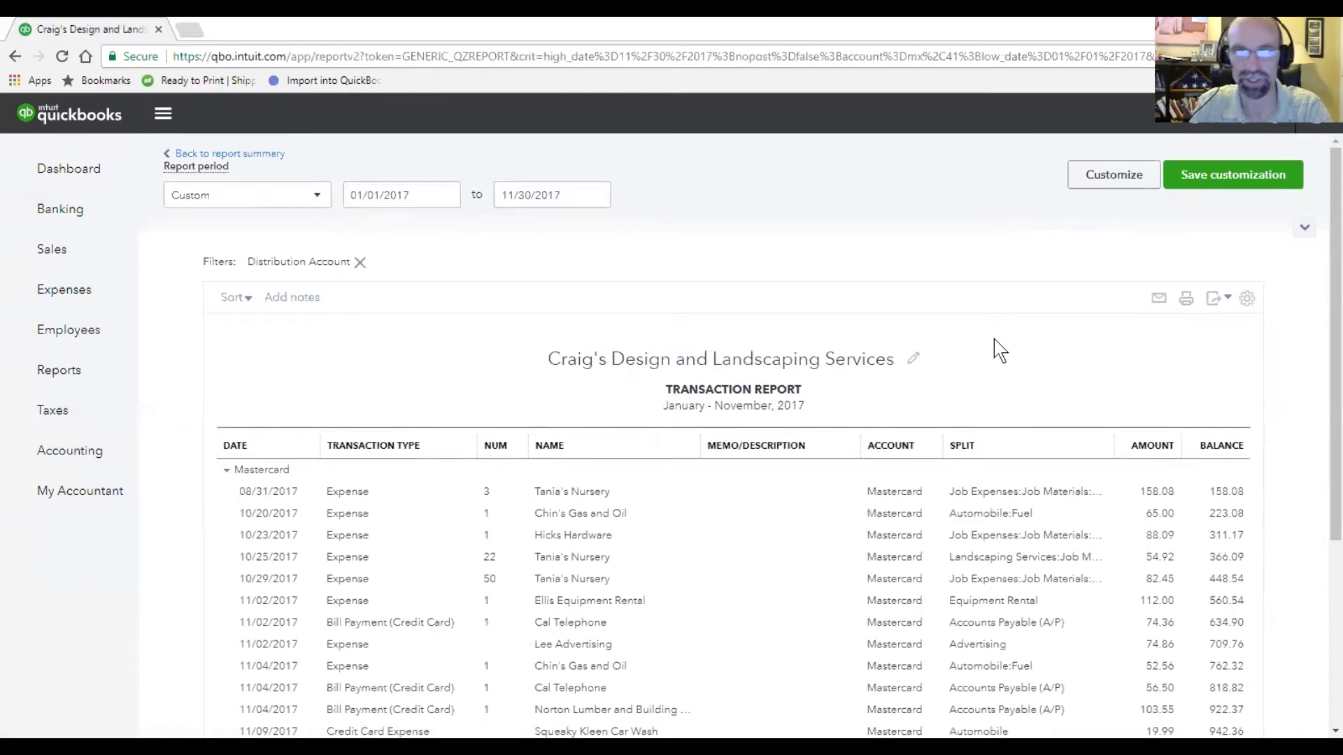
# Scroll the Mastercard expenses and bill payments, then go back to the Balance Sheet summary
pyautogui.scroll(-4, 850, 557)
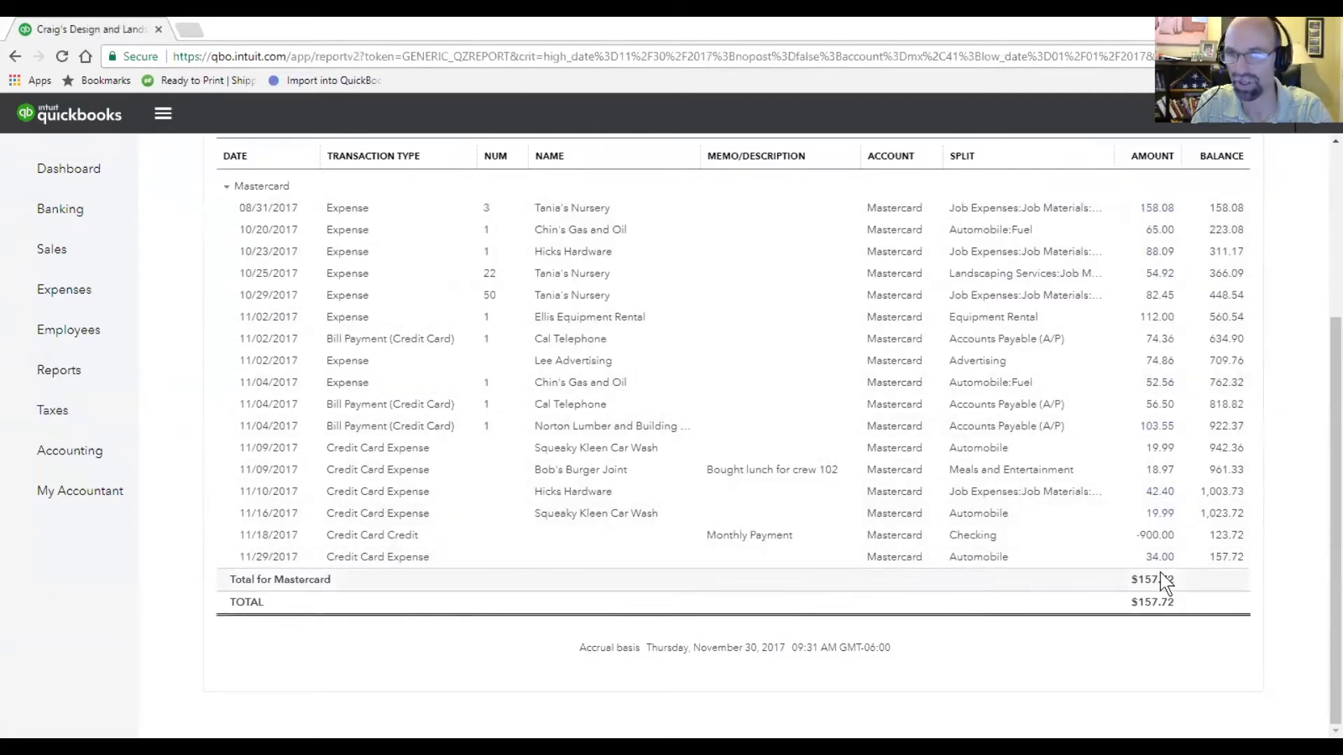
pyautogui.scroll(4, 1000, 564)
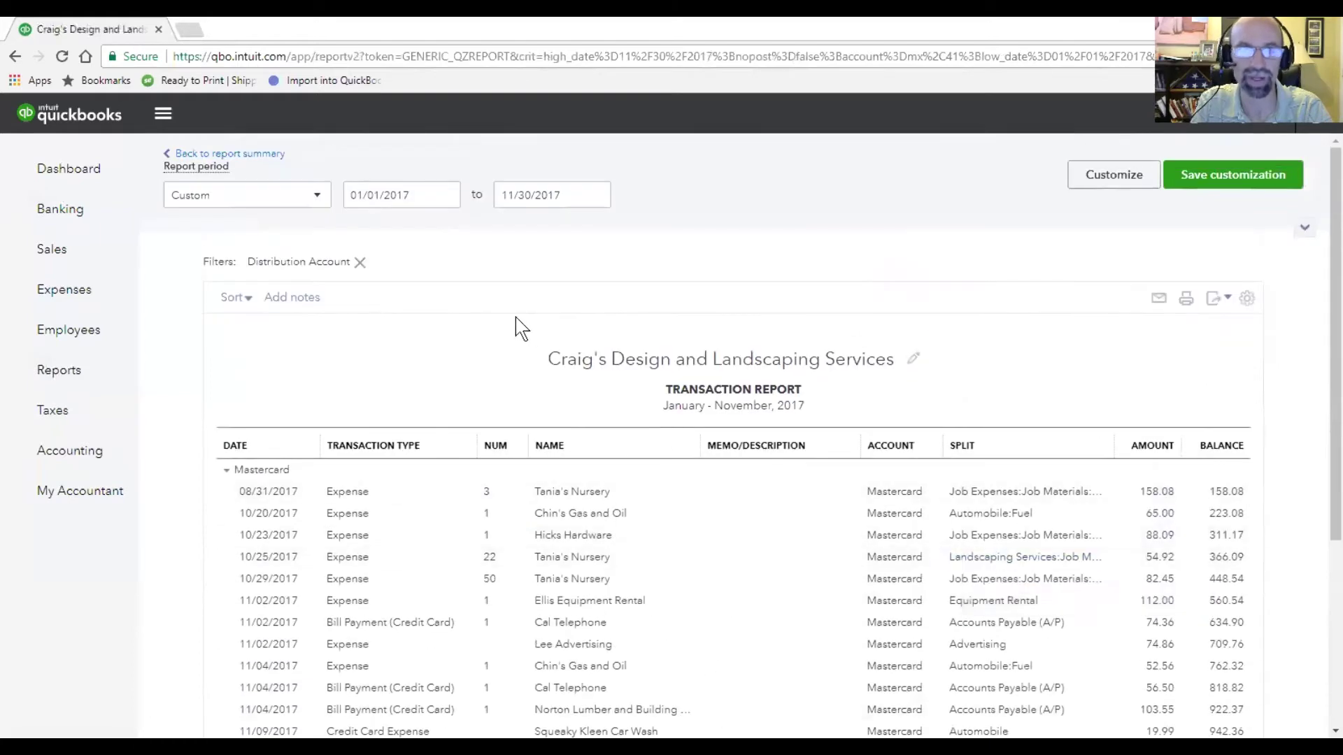
pyautogui.click(525, 194)
pyautogui.doubleClick(525, 194)
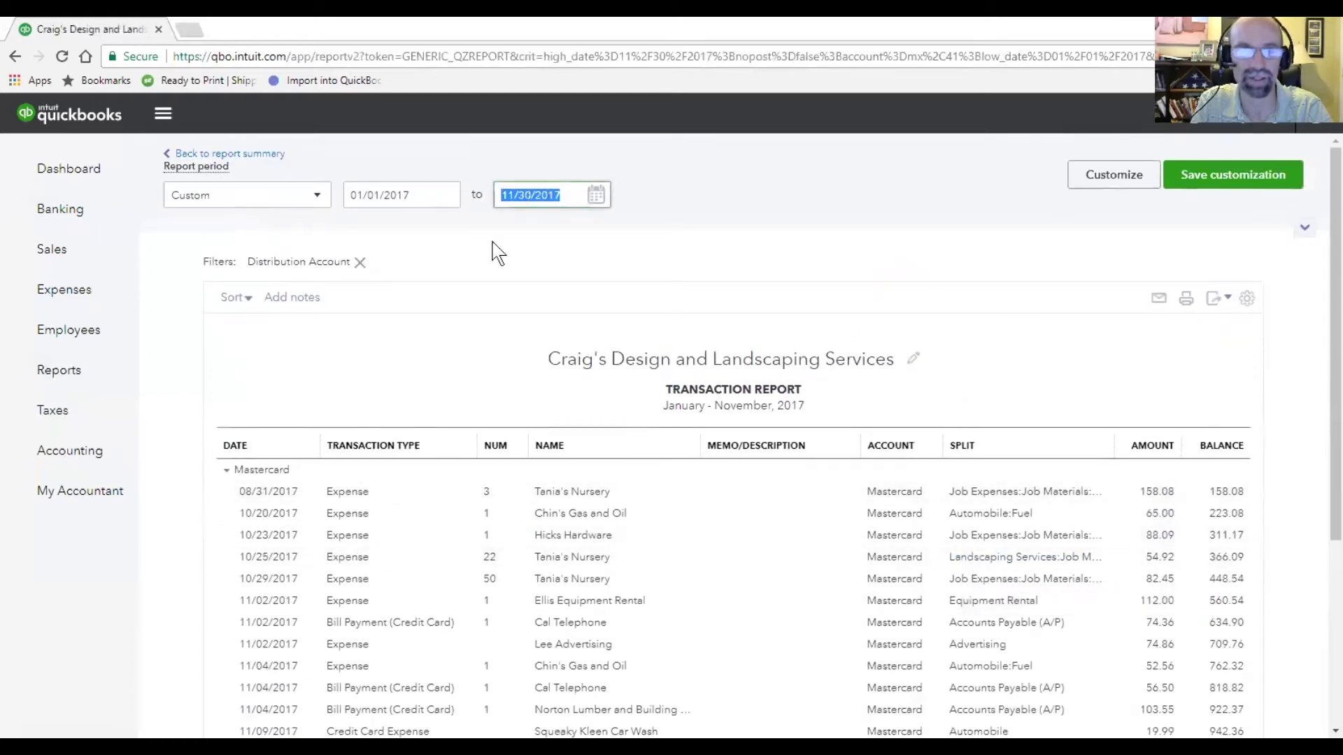
pyautogui.click(249, 160)
pyautogui.scroll(-4, 914, 404)
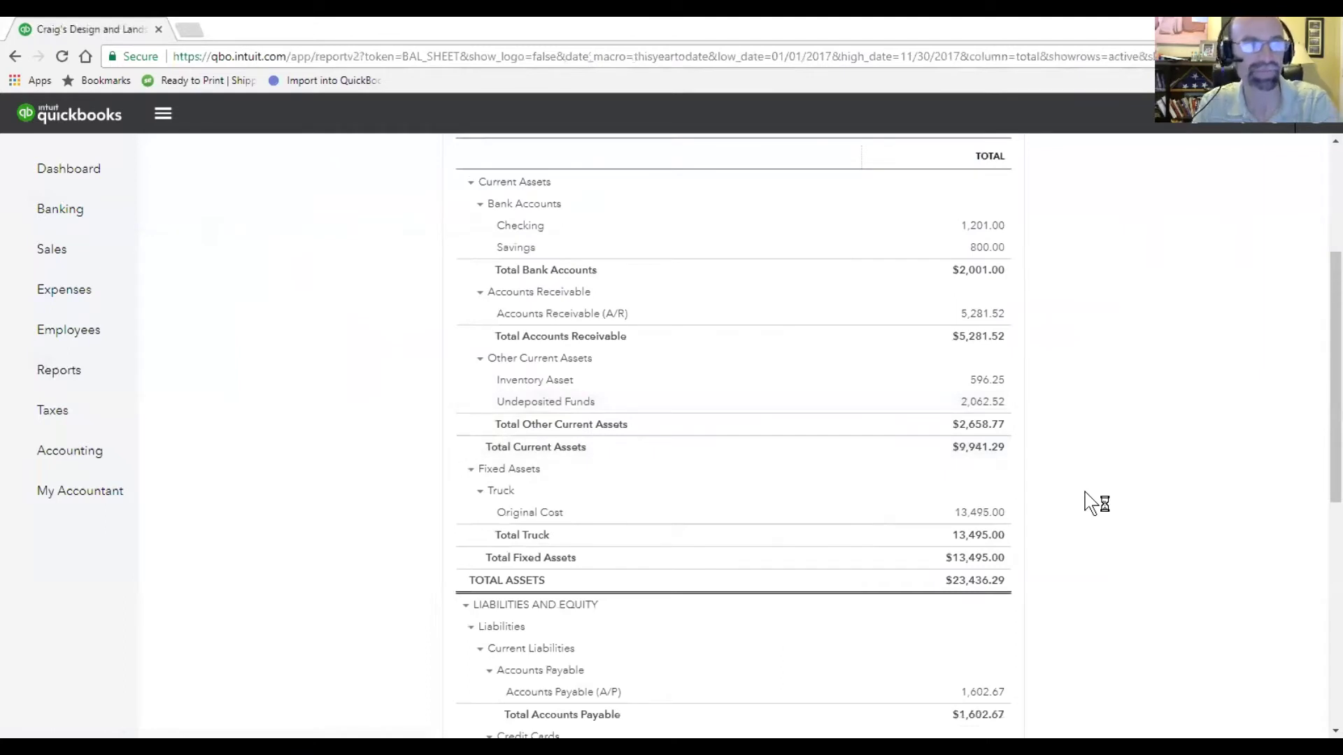
# Scroll through the Balance Sheet once more and go back to the report list
pyautogui.scroll(-7, 1095, 504)
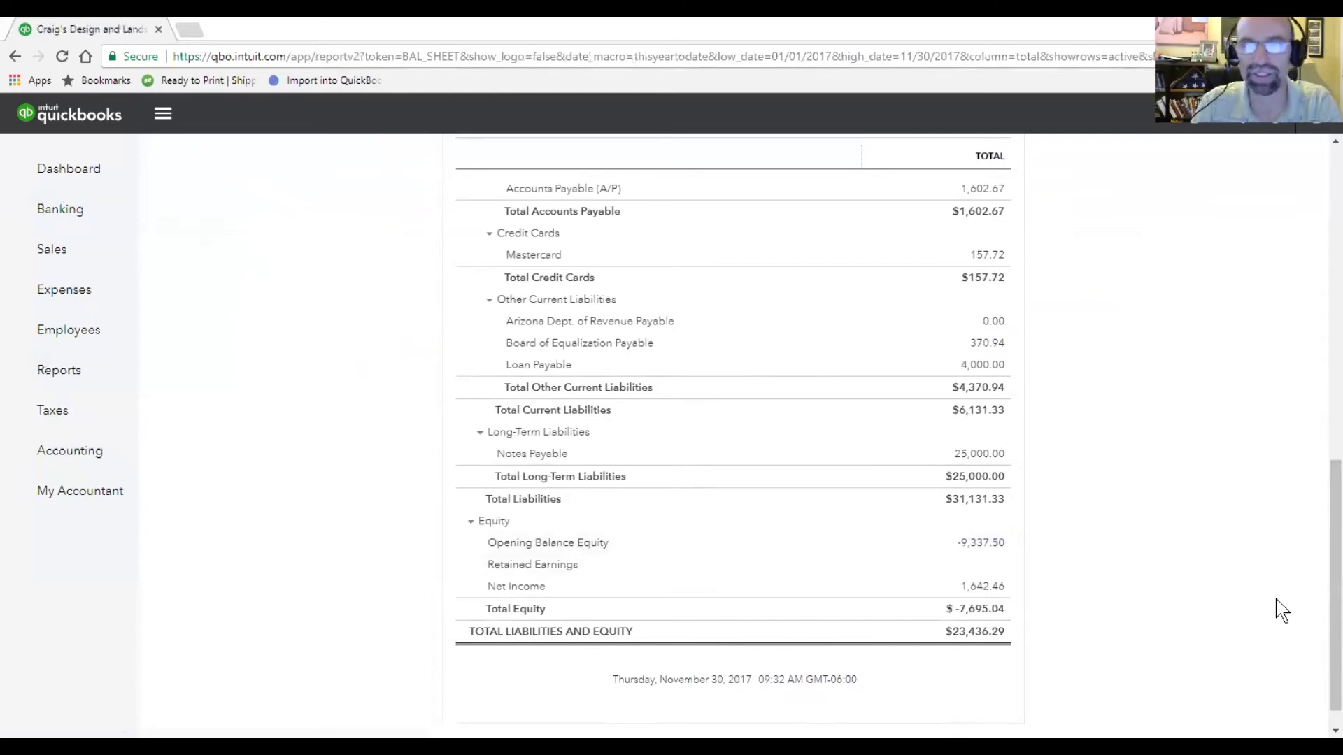
pyautogui.scroll(10, 1175, 594)
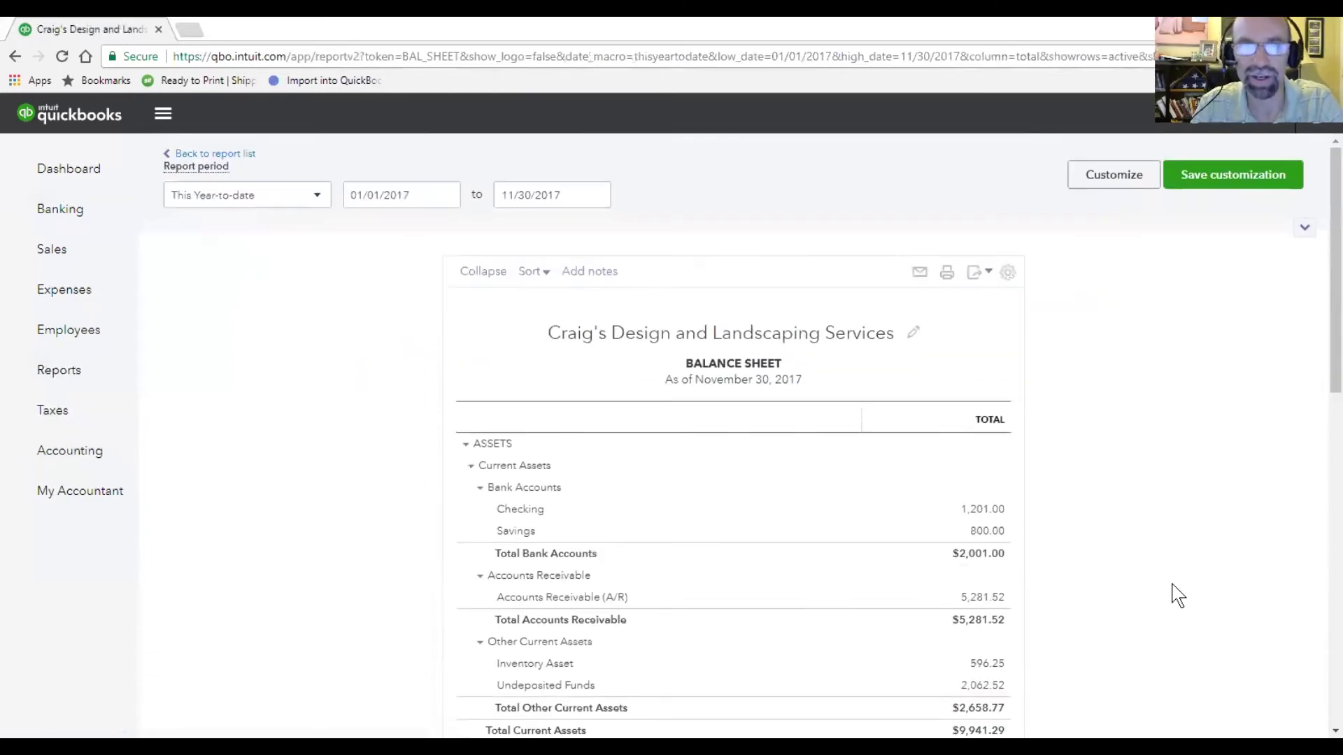
pyautogui.click(245, 153)
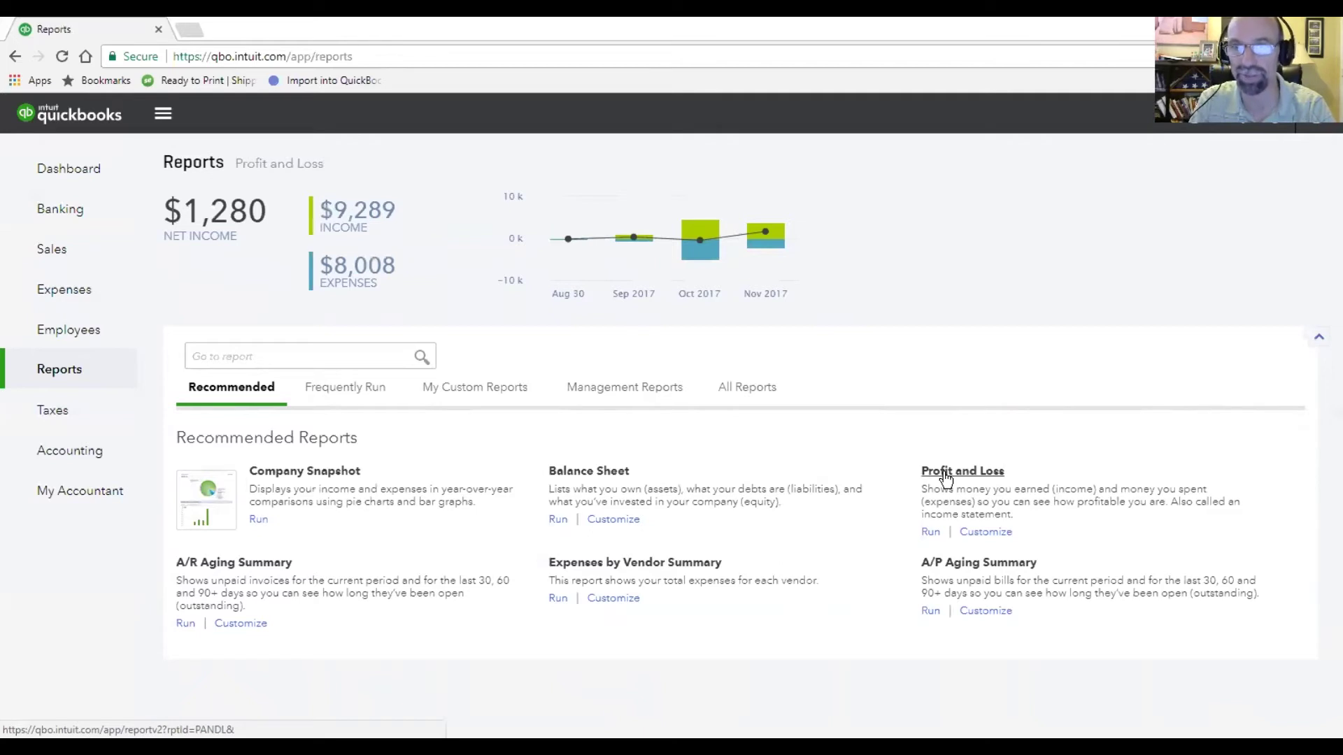
# Open the Profit and Loss report for January–November 2017 from Recommended Reports
pyautogui.click(946, 472)
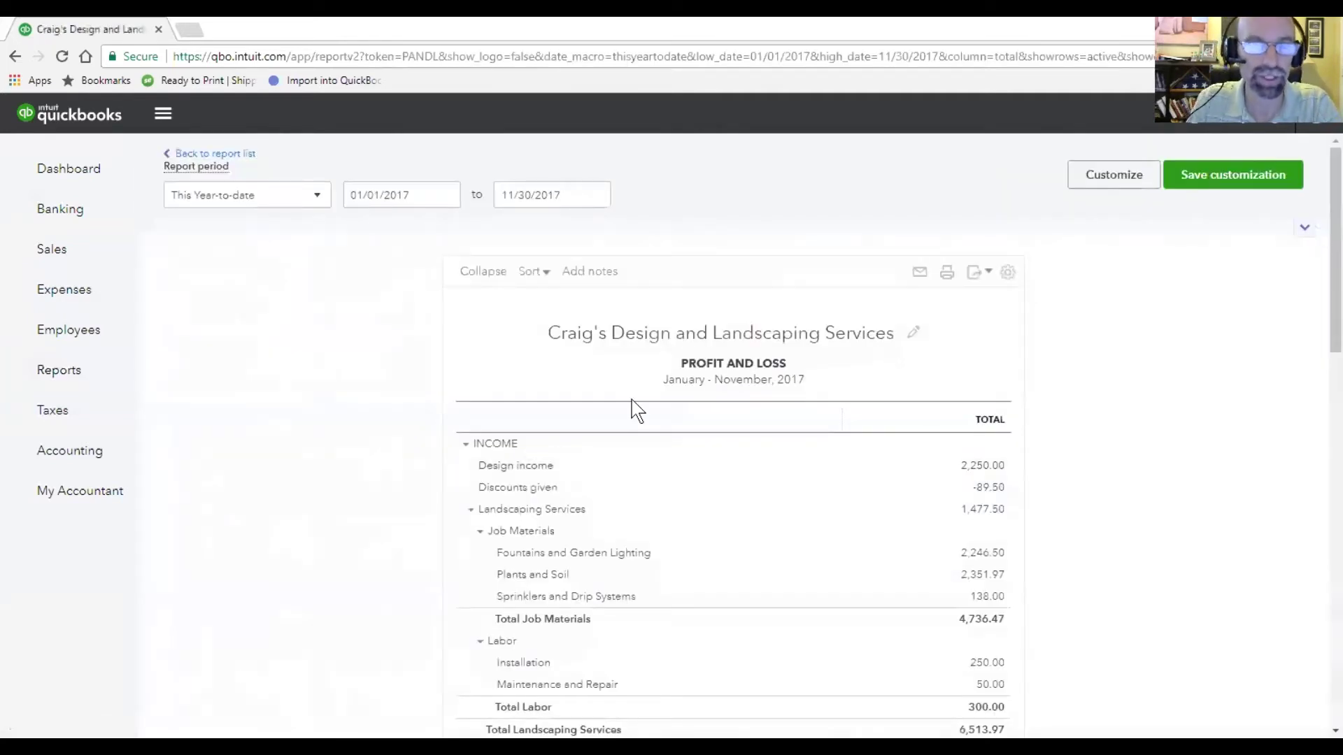
# Set the report period to This Month and scroll to Net Income $1,637.86 and back
pyautogui.click(318, 196)
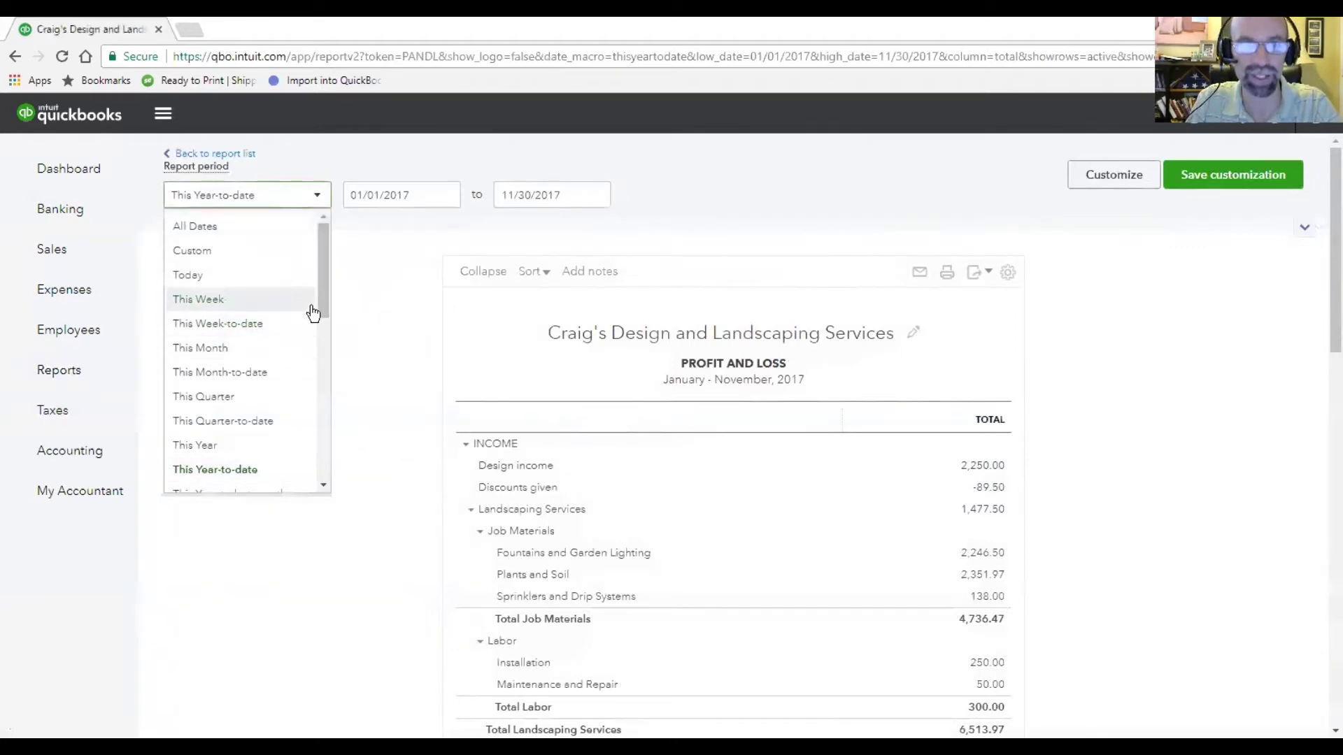
pyautogui.click(254, 349)
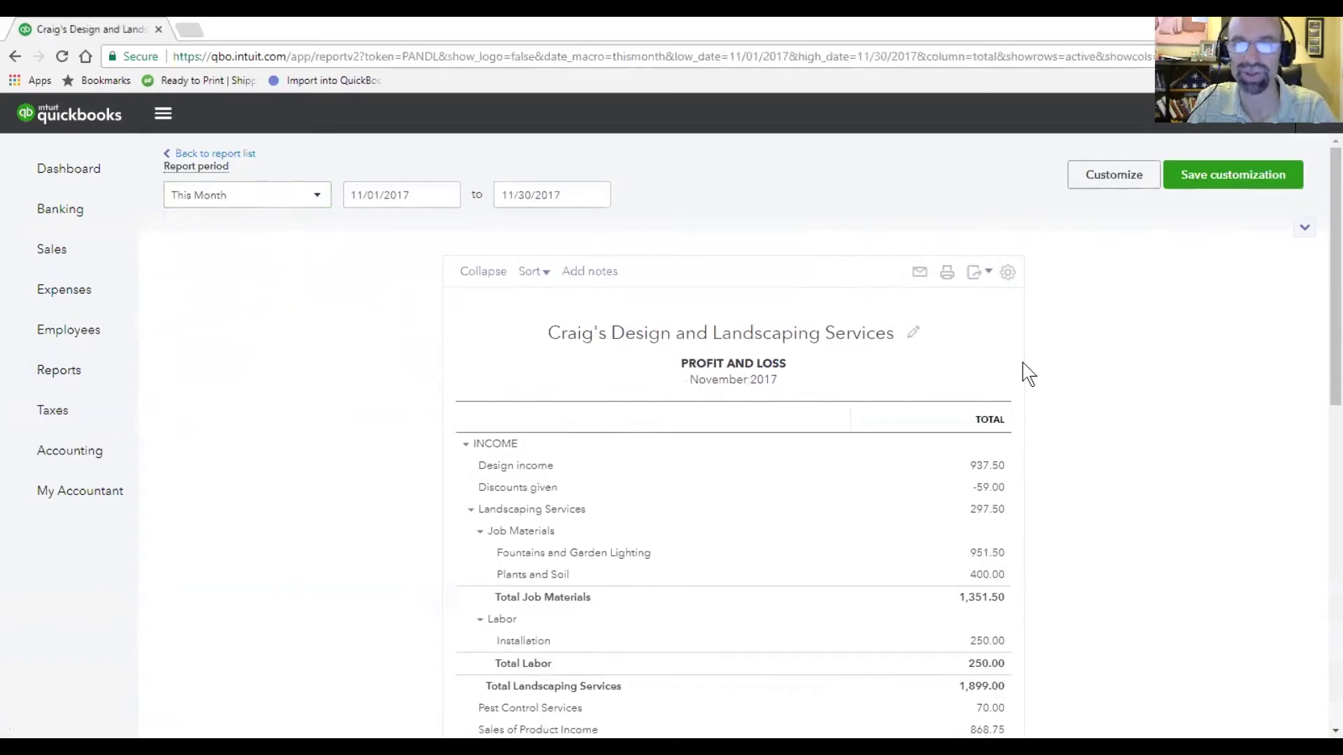
pyautogui.scroll(-2, 1166, 480)
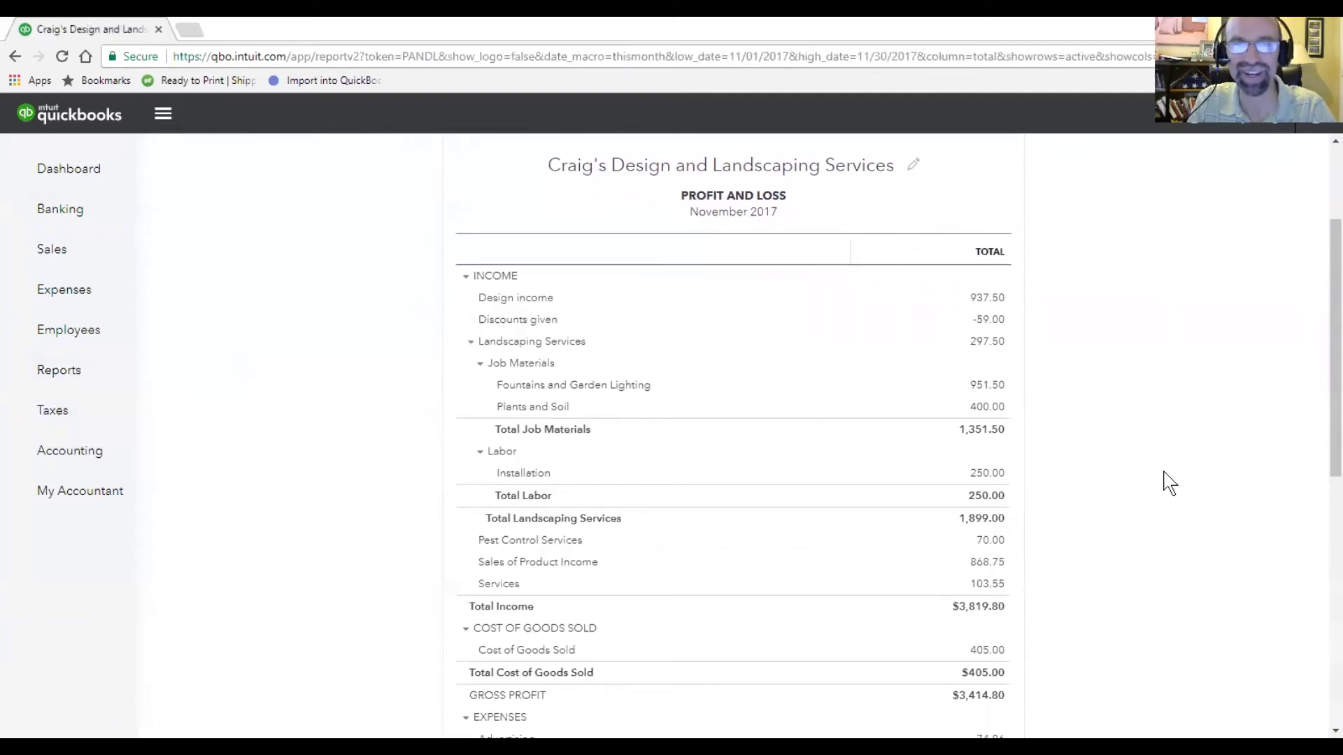
pyautogui.scroll(-3, 1166, 482)
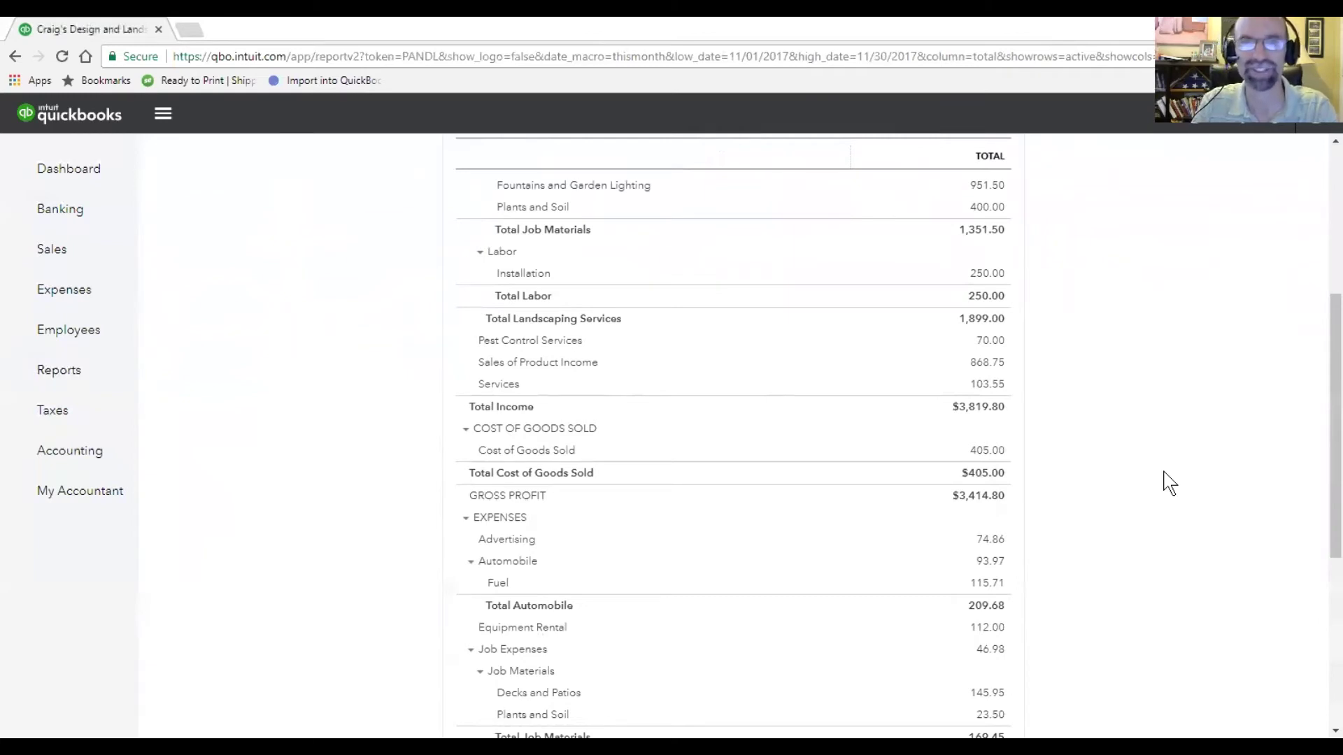
pyautogui.scroll(-4, 1166, 483)
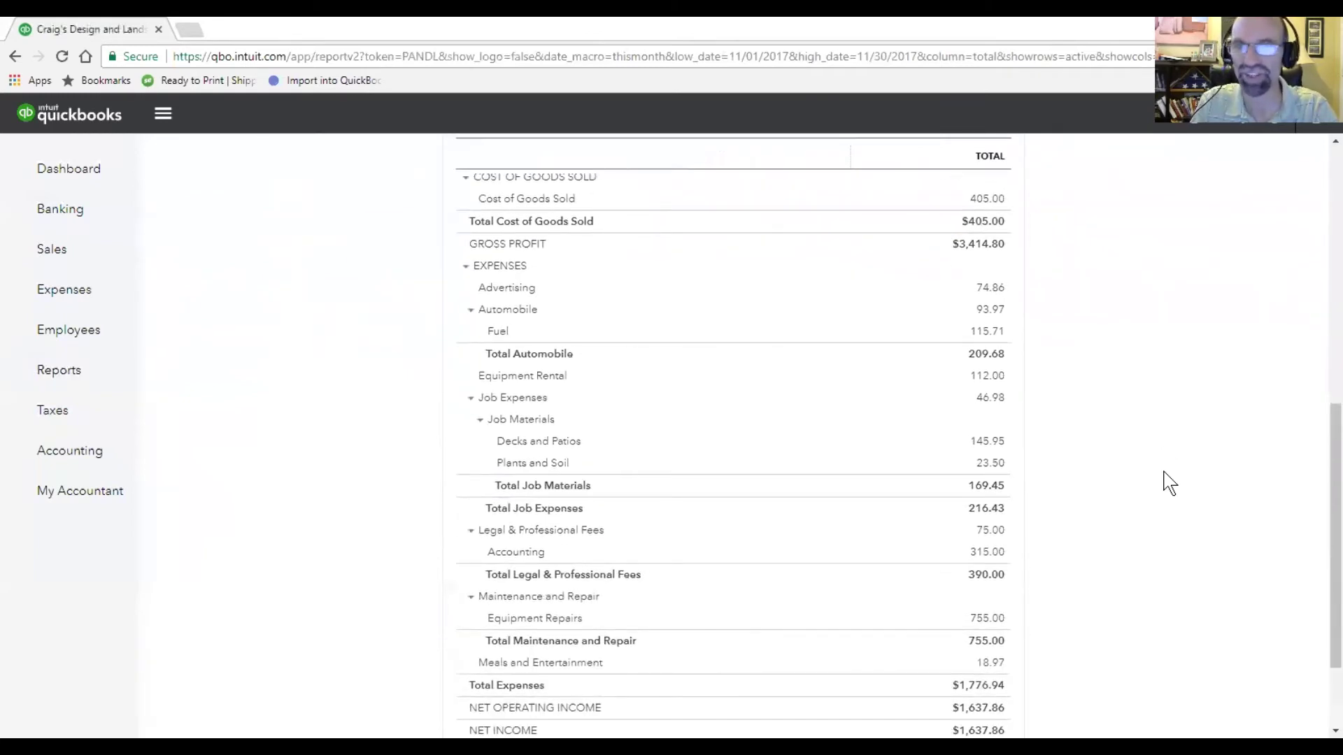
pyautogui.scroll(-2, 1169, 482)
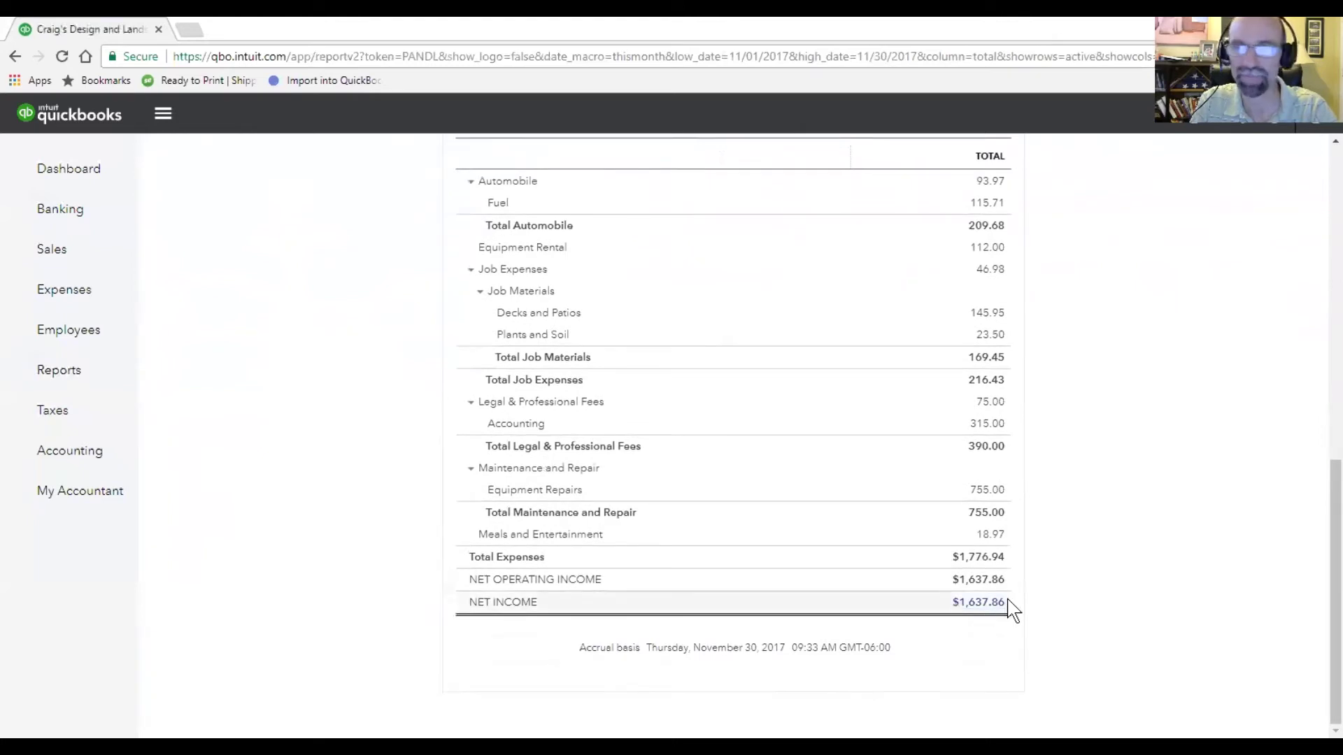
pyautogui.scroll(1, 1091, 606)
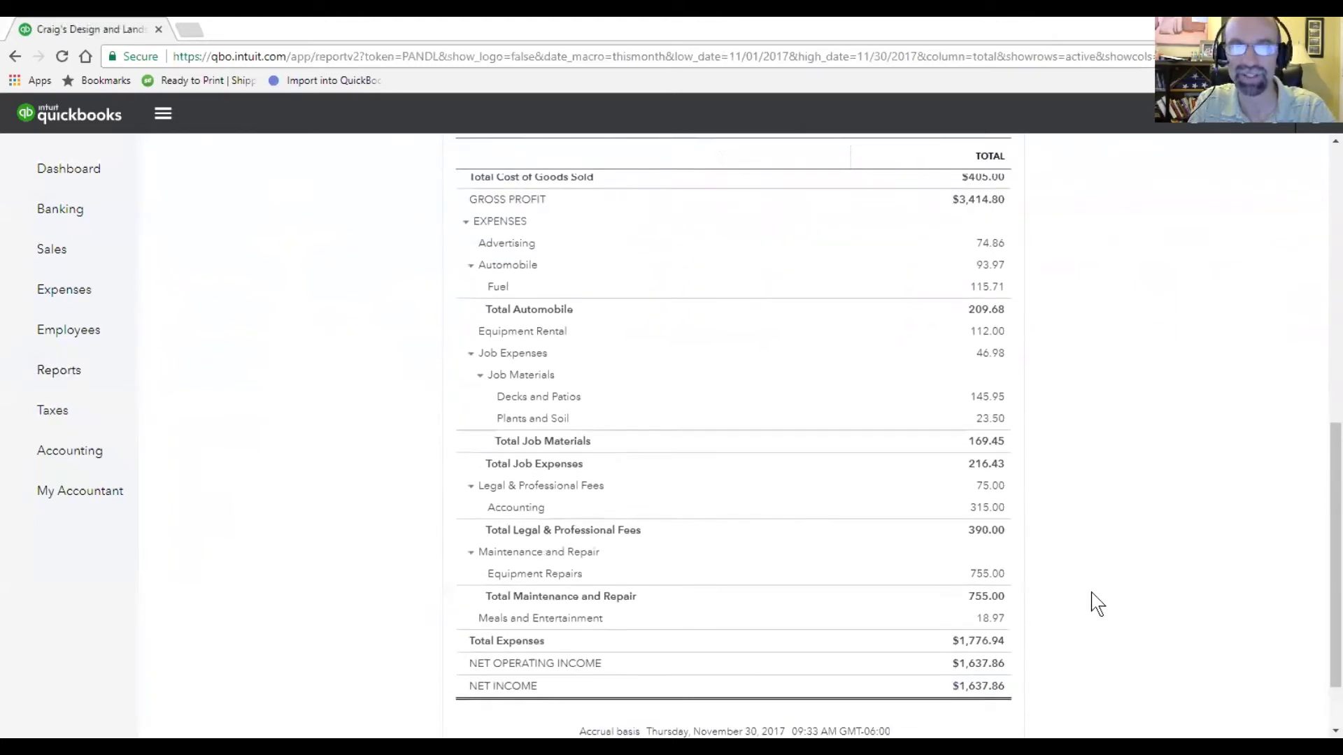
pyautogui.scroll(1, 1095, 604)
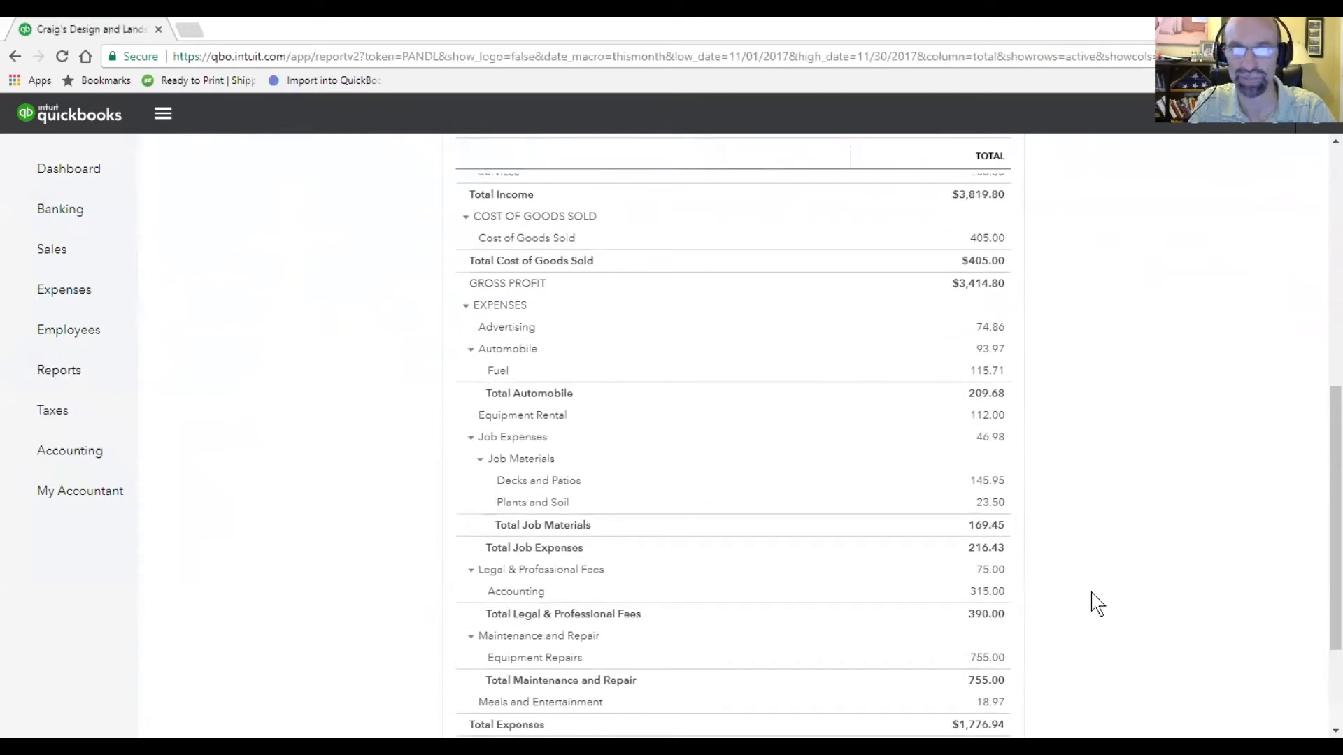
pyautogui.scroll(2, 1097, 605)
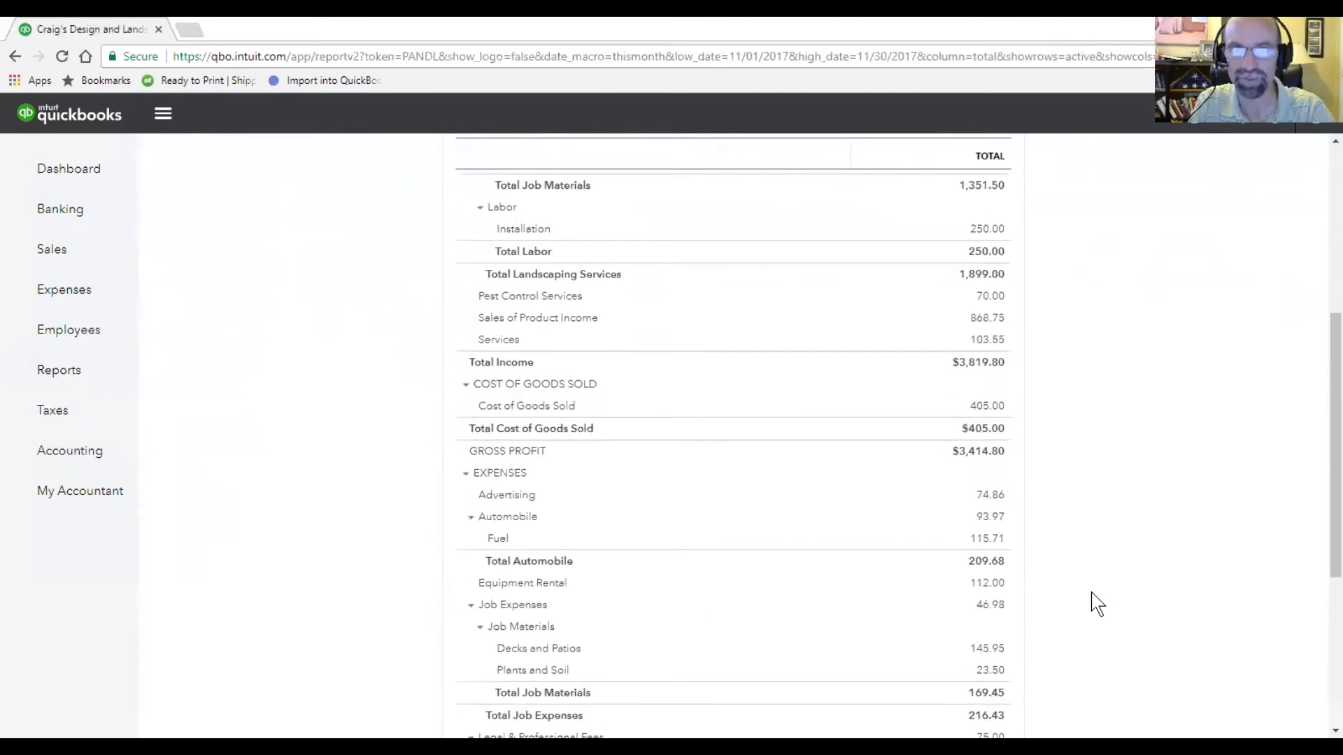
pyautogui.scroll(3, 1093, 603)
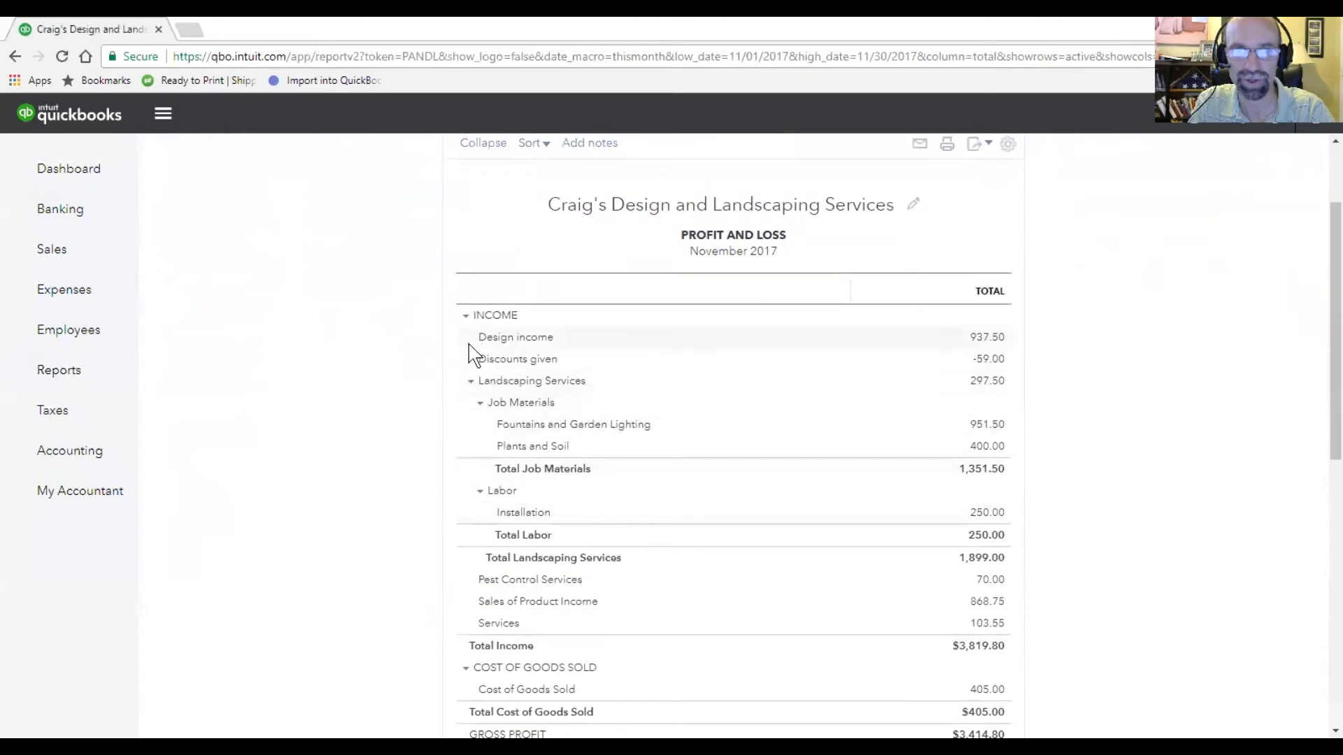
# Collapse INCOME, COST OF GOODS SOLD and EXPENSES to their totals and show the report period choices
pyautogui.click(465, 316)
pyautogui.click(465, 338)
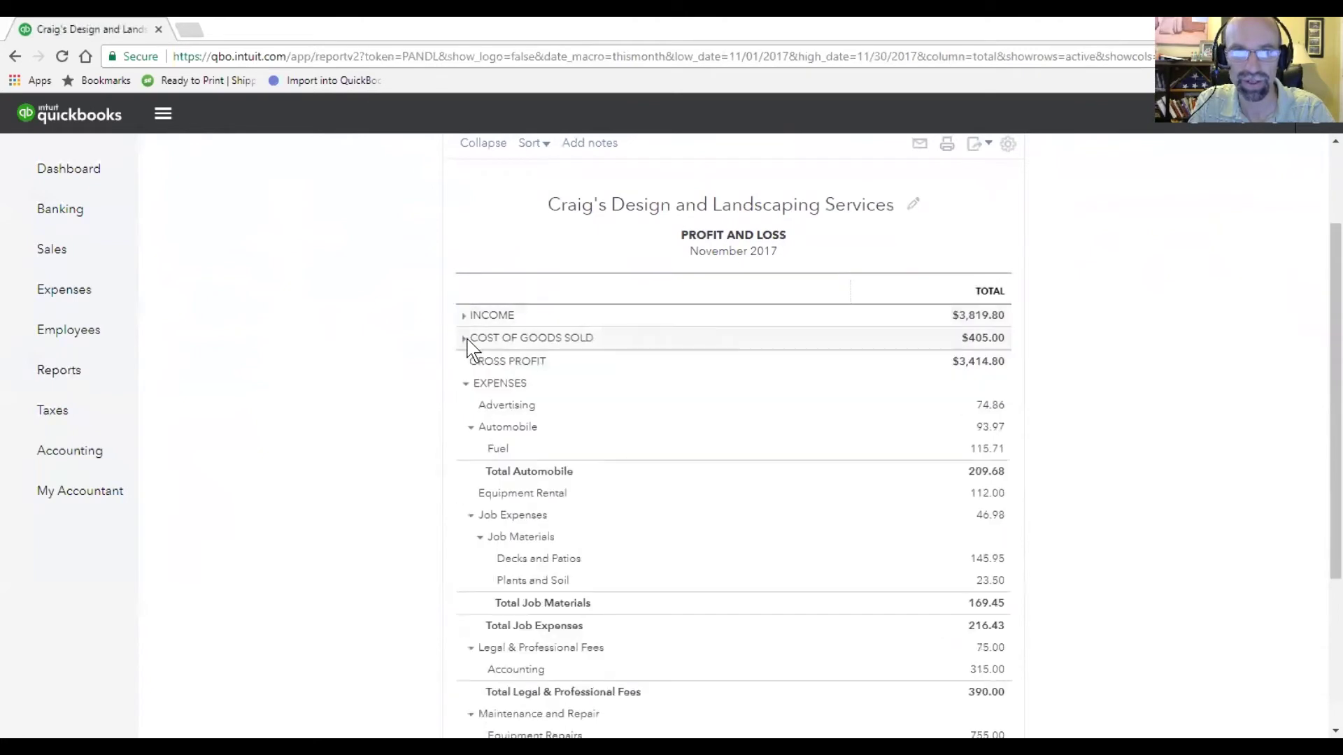
pyautogui.click(467, 383)
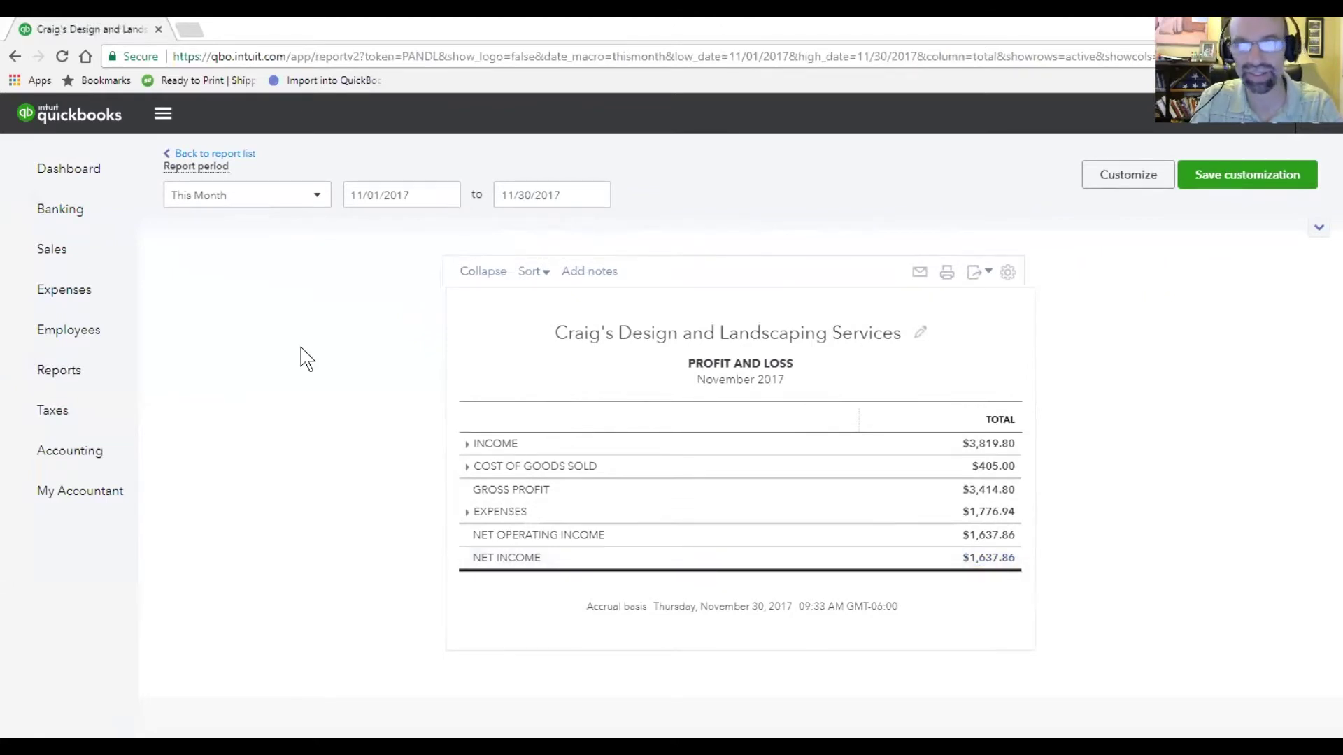
pyautogui.click(318, 198)
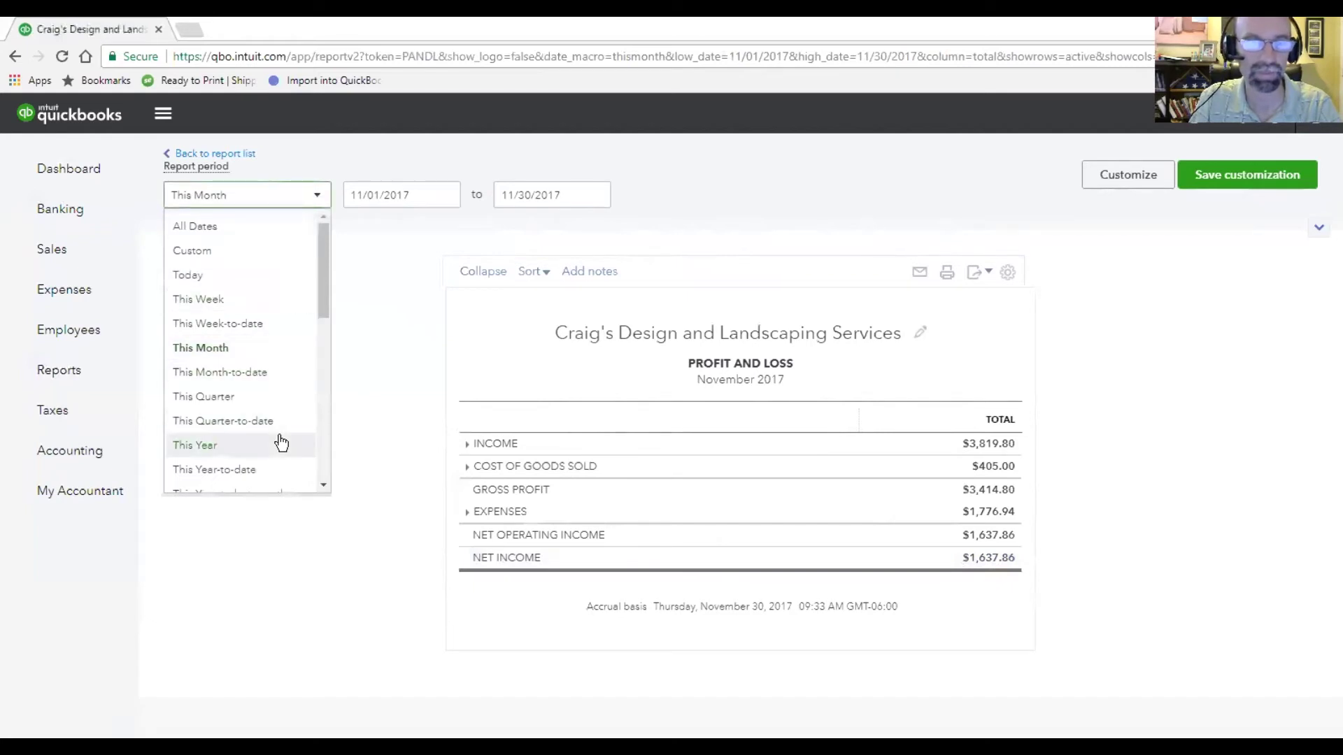
# Switch the Profit and Loss to This Year-to-date (Jan–Nov 2017) and review it down to Net Income
pyautogui.click(250, 470)
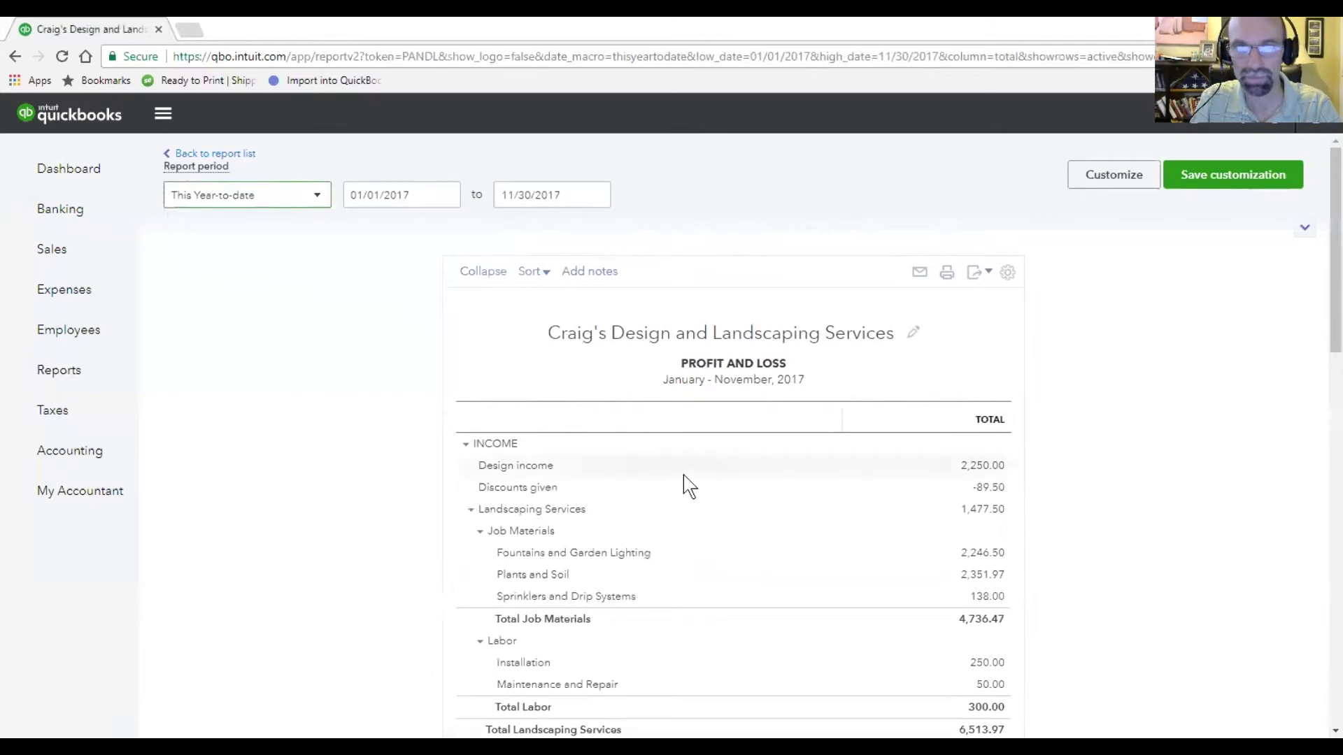
pyautogui.scroll(-15, 1158, 531)
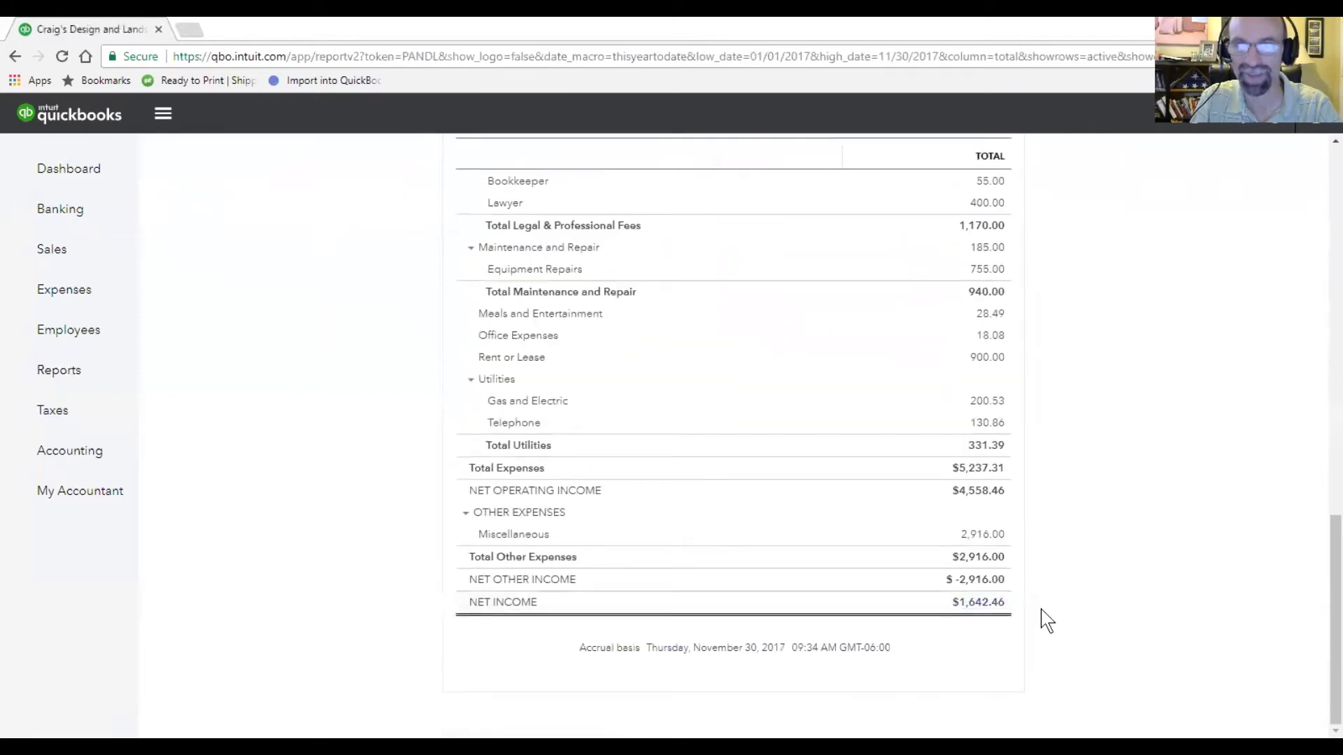
pyautogui.scroll(10, 1049, 621)
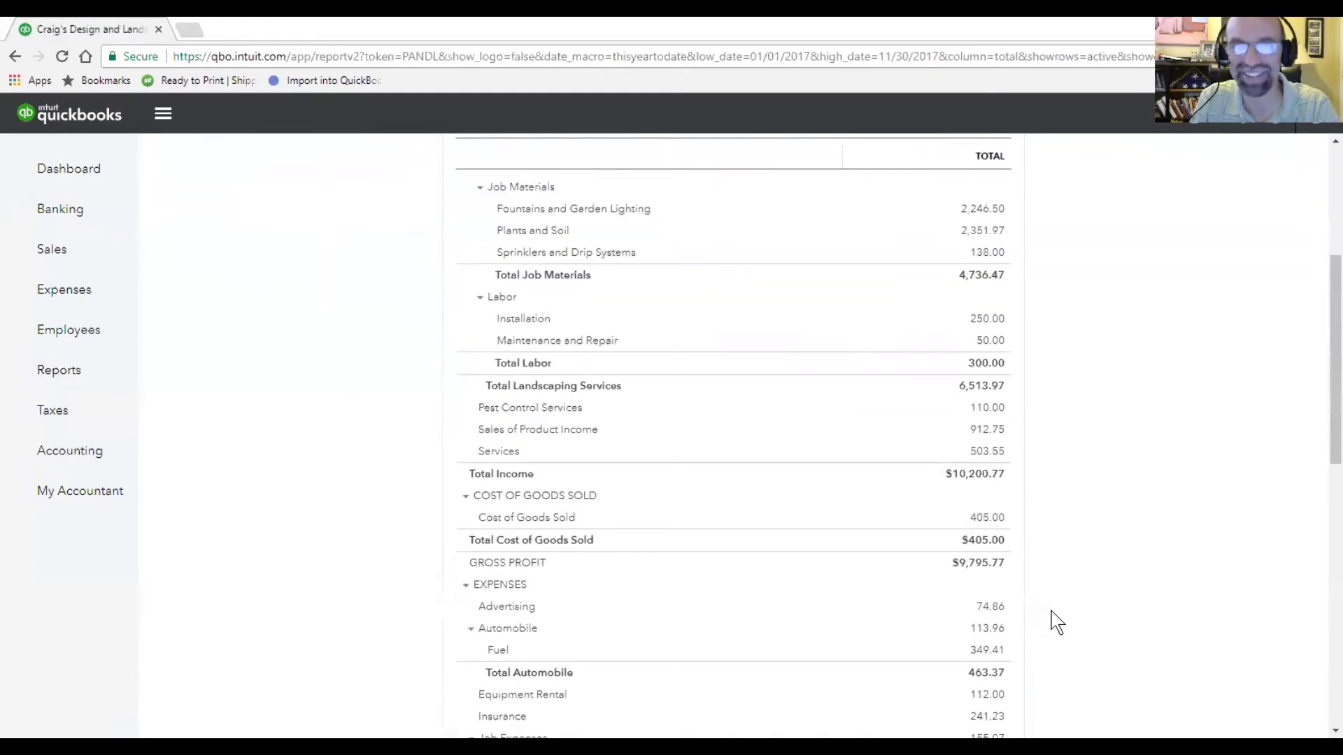
pyautogui.scroll(5, 1058, 621)
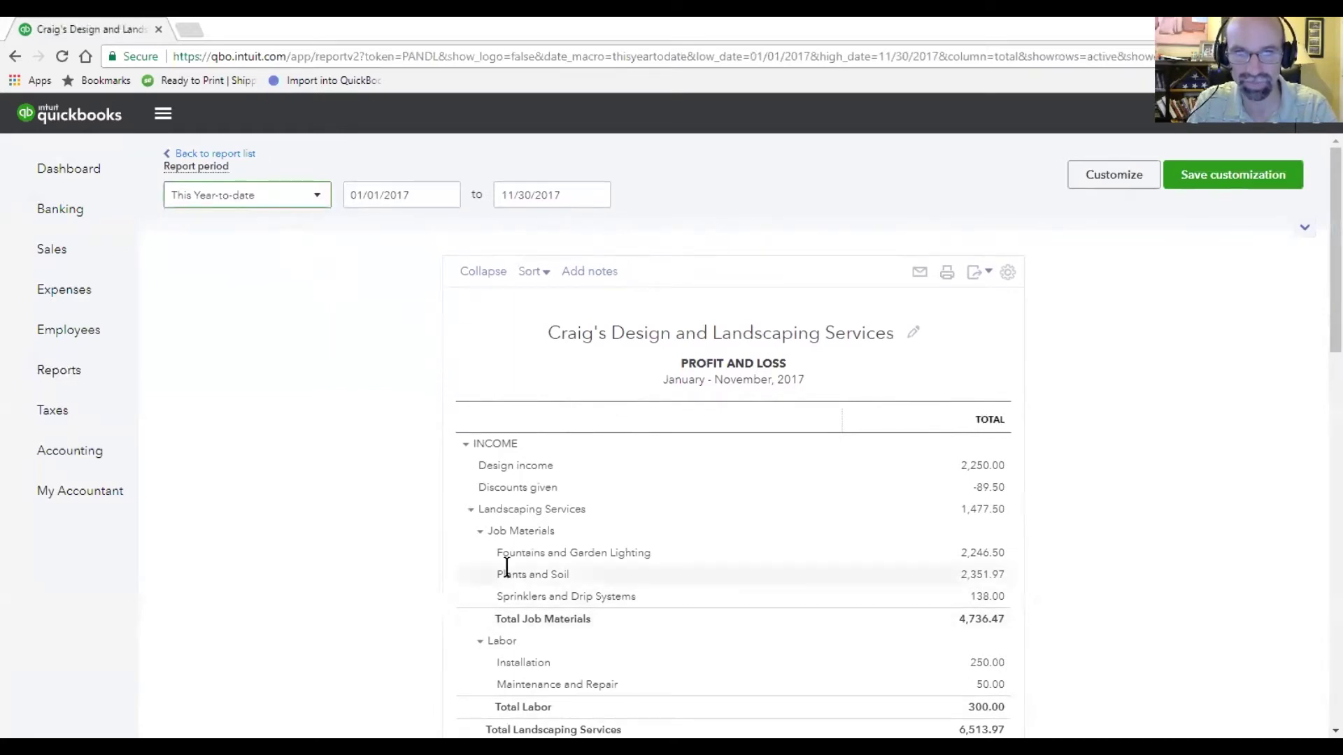
# Drill into the 2,351.97 Plants and Soil amount to see its Transaction Report
pyautogui.click(981, 575)
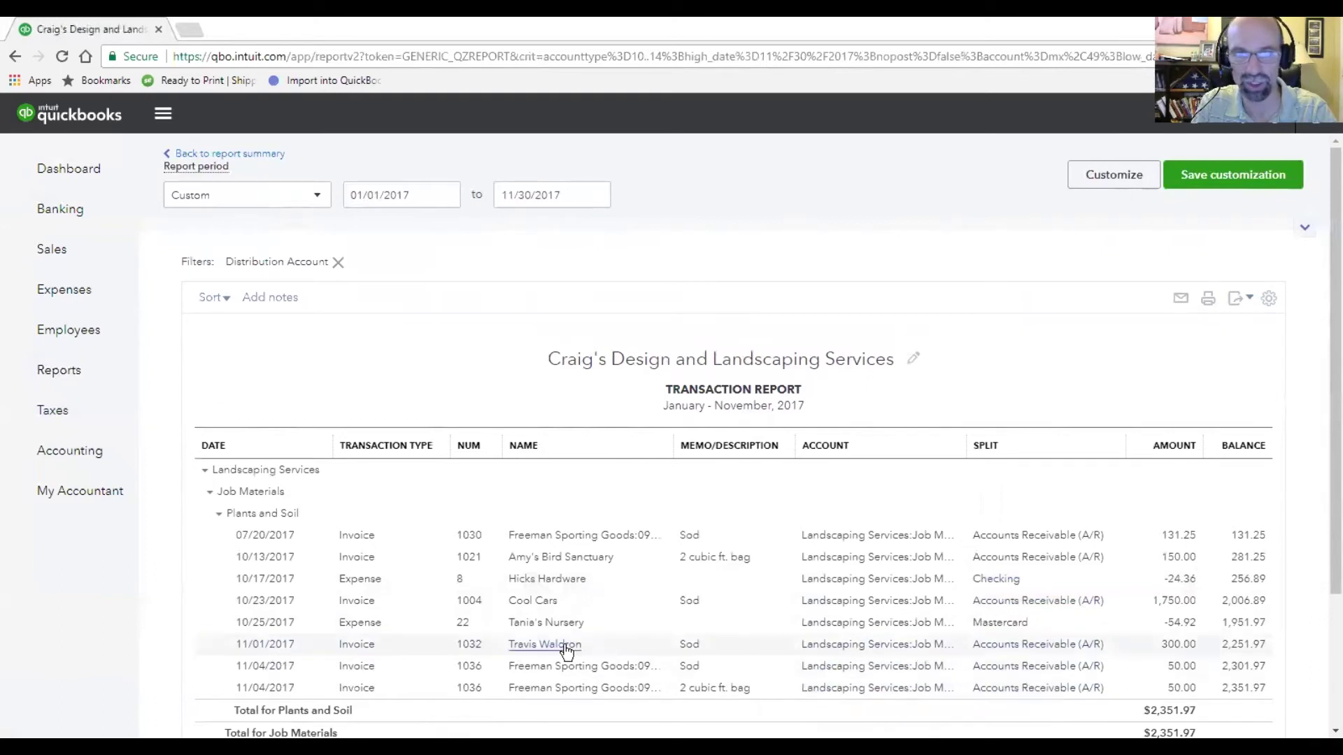
pyautogui.click(530, 647)
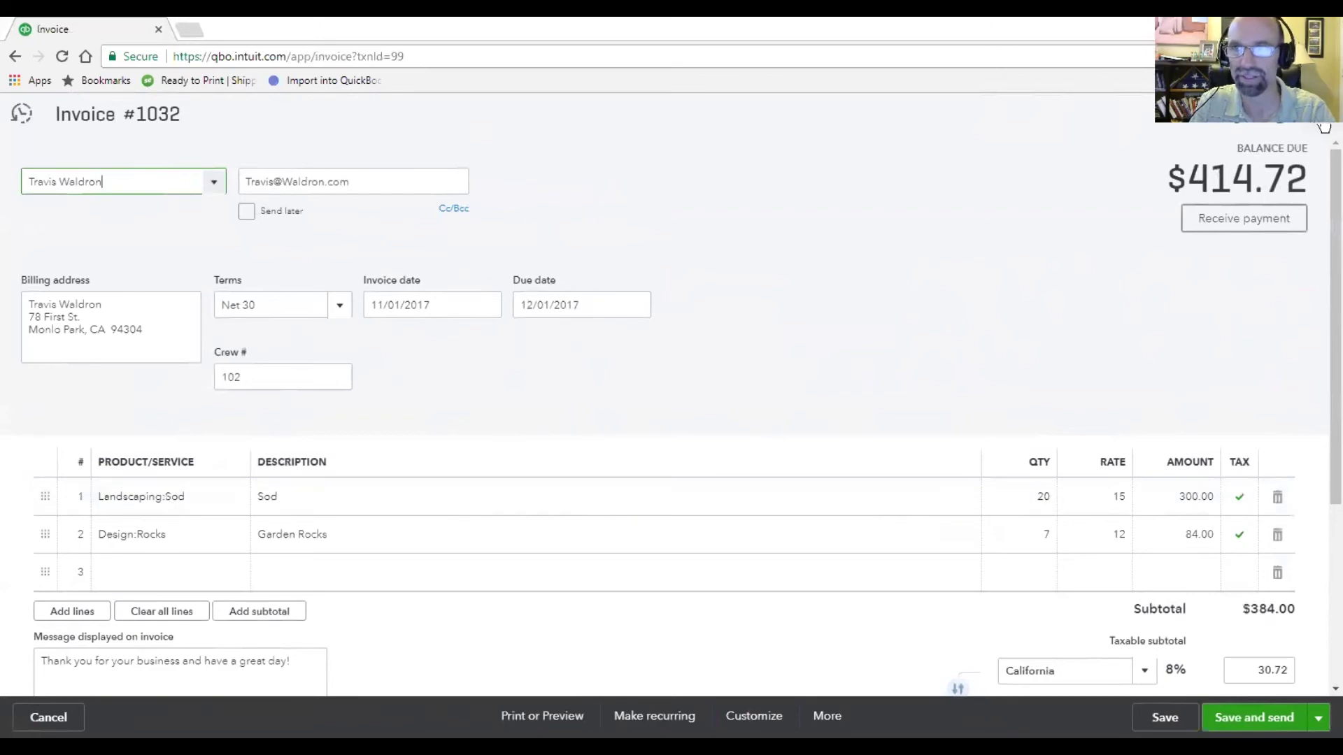
pyautogui.click(1324, 128)
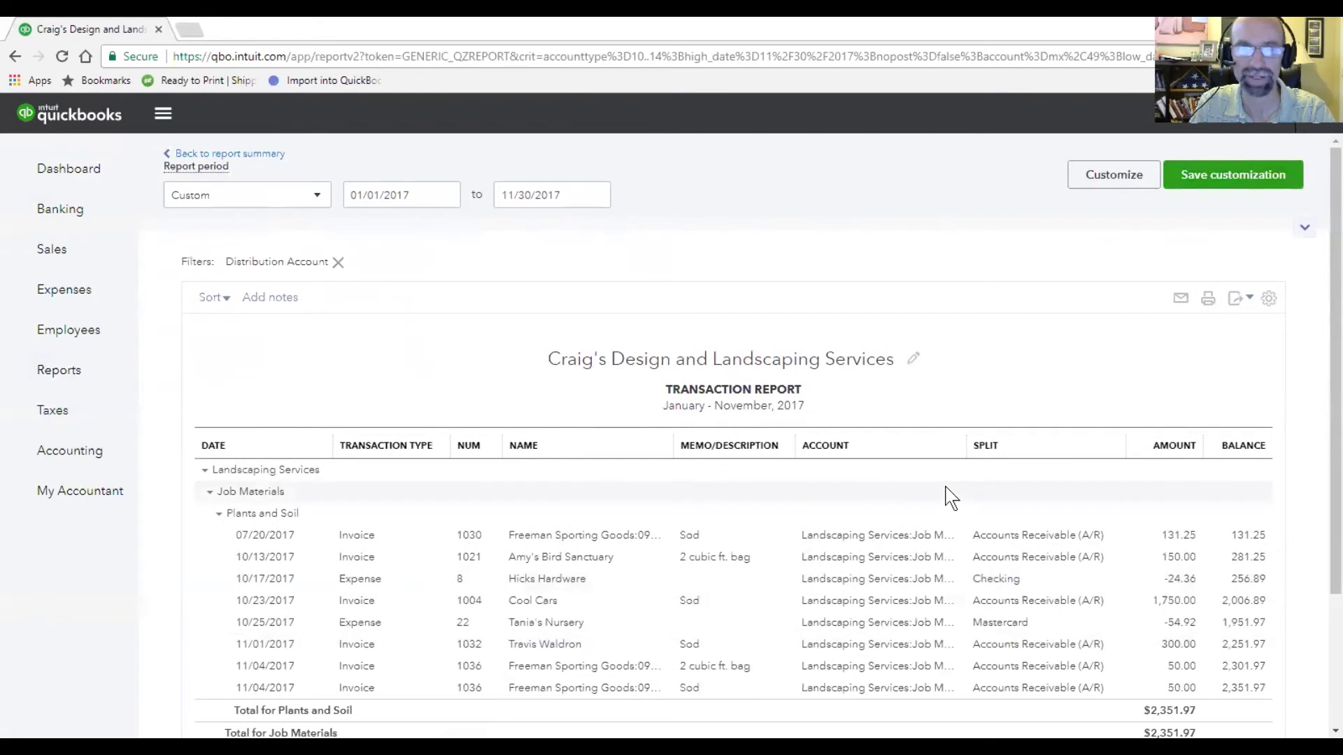
pyautogui.click(252, 160)
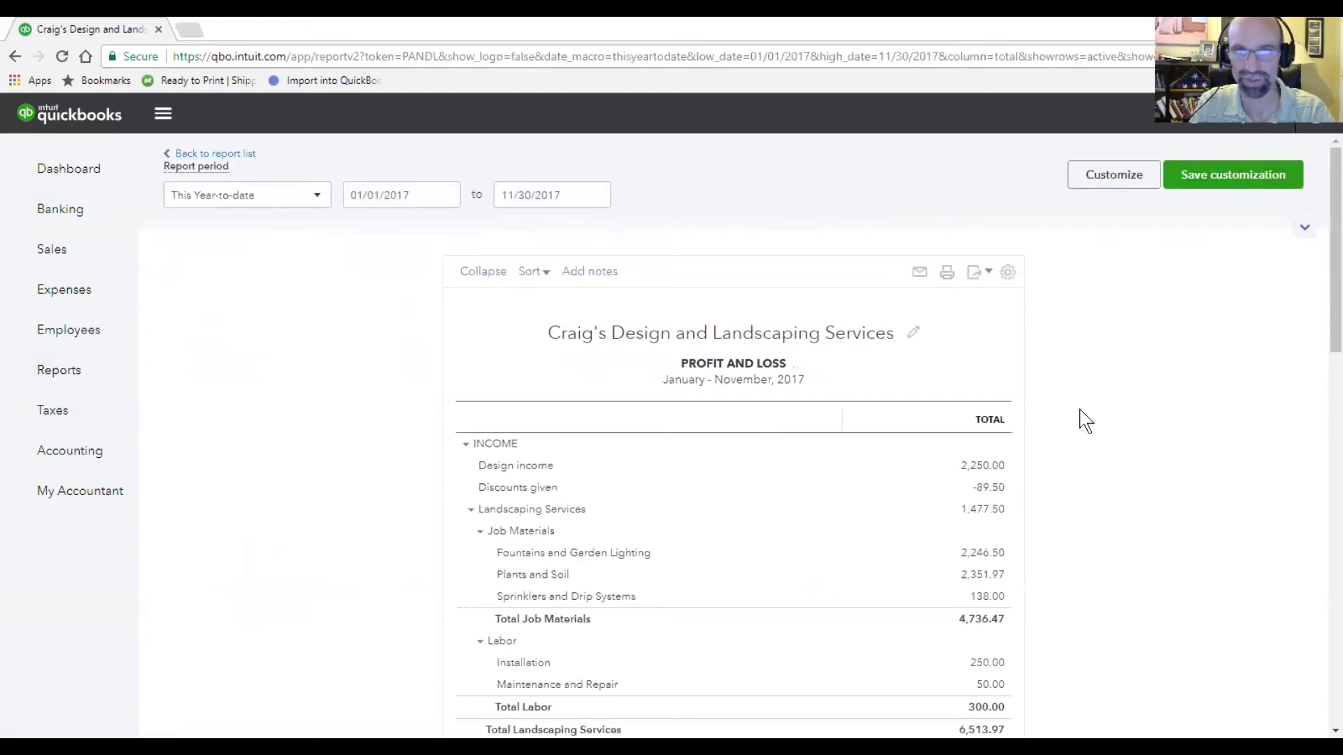
# Drill into the Miscellaneous 2,916.00 expense under Other Expenses and open its 2,000.00 bill
pyautogui.scroll(-12, 1109, 453)
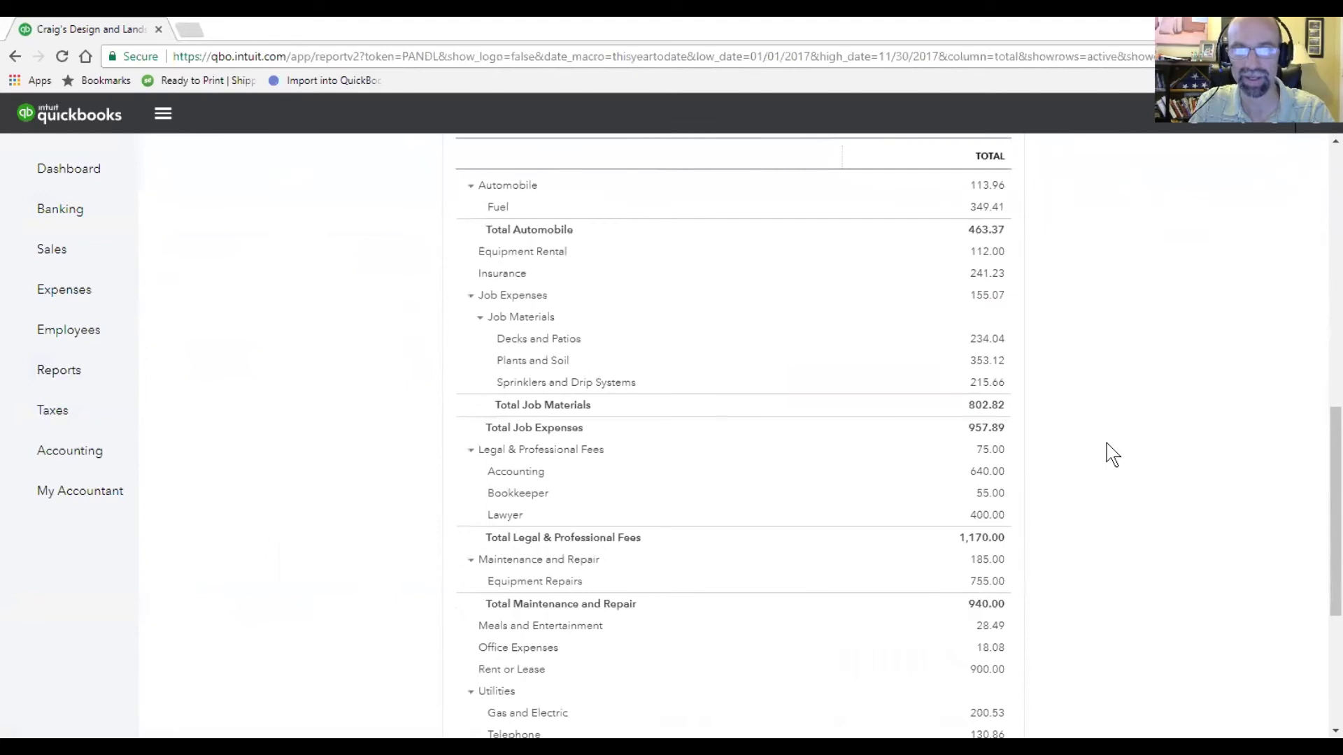
pyautogui.scroll(-3, 1112, 454)
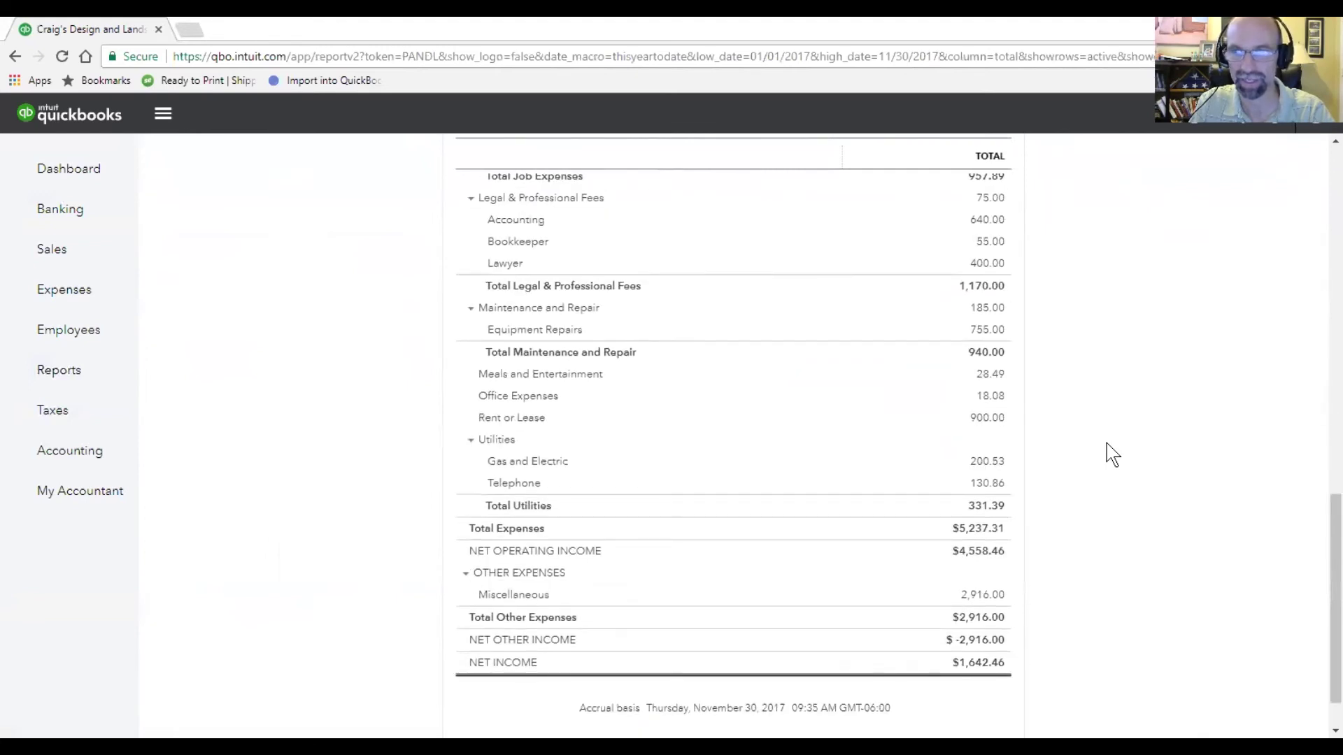
pyautogui.click(981, 598)
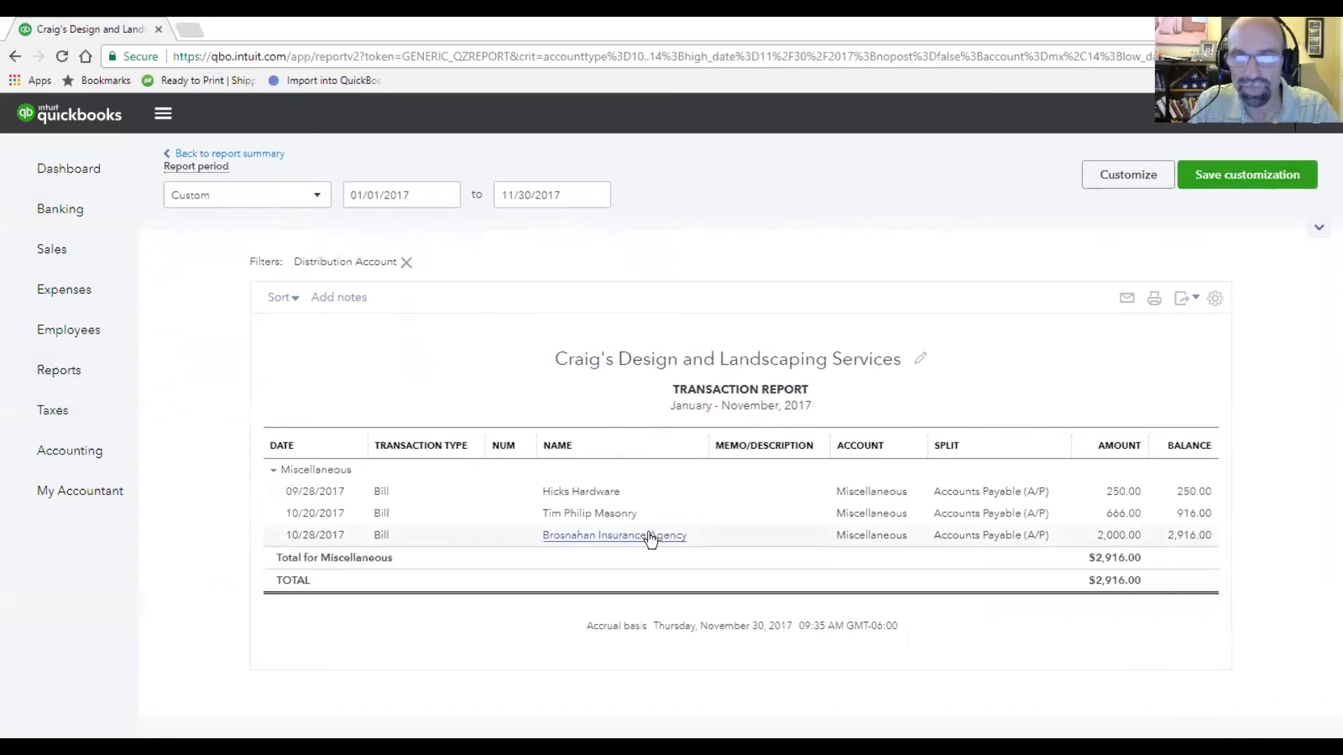
pyautogui.click(853, 544)
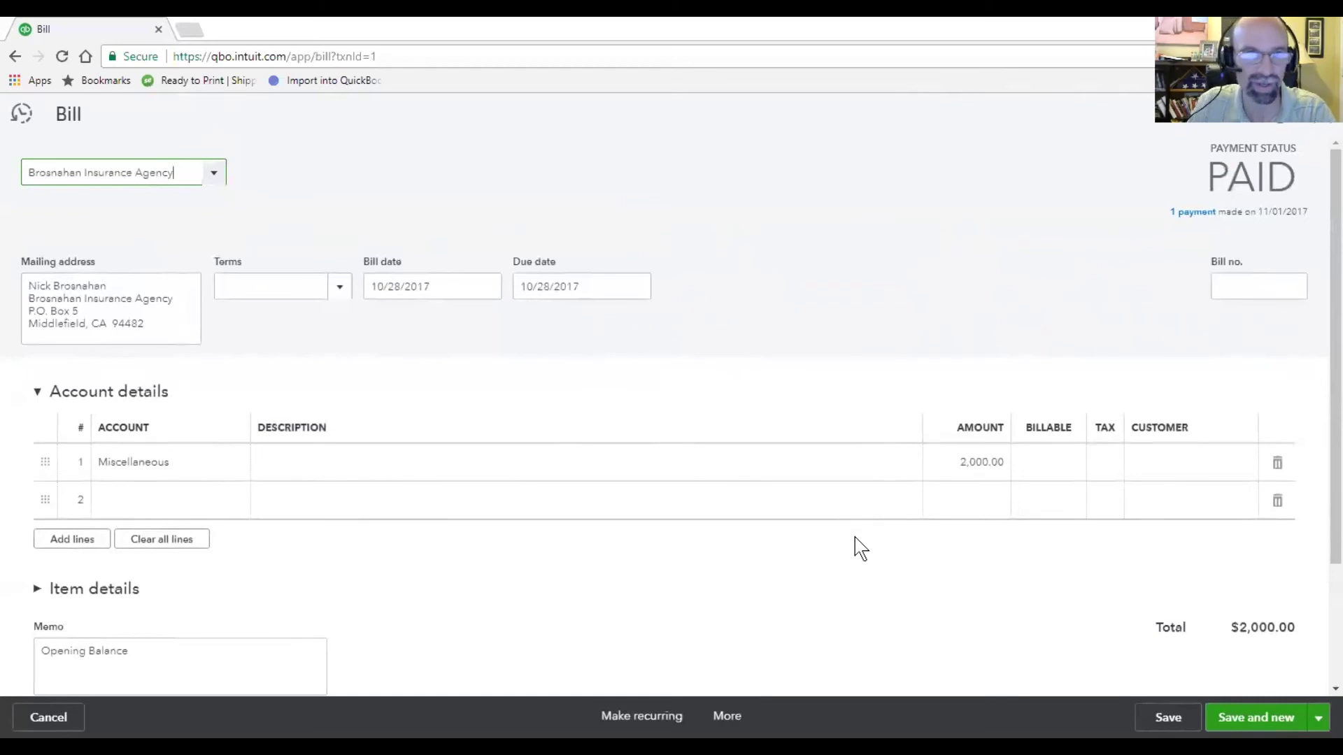
# Change the bill's line 1 account from Miscellaneous to Legal & Professional Fees:Lawyer
pyautogui.click(180, 474)
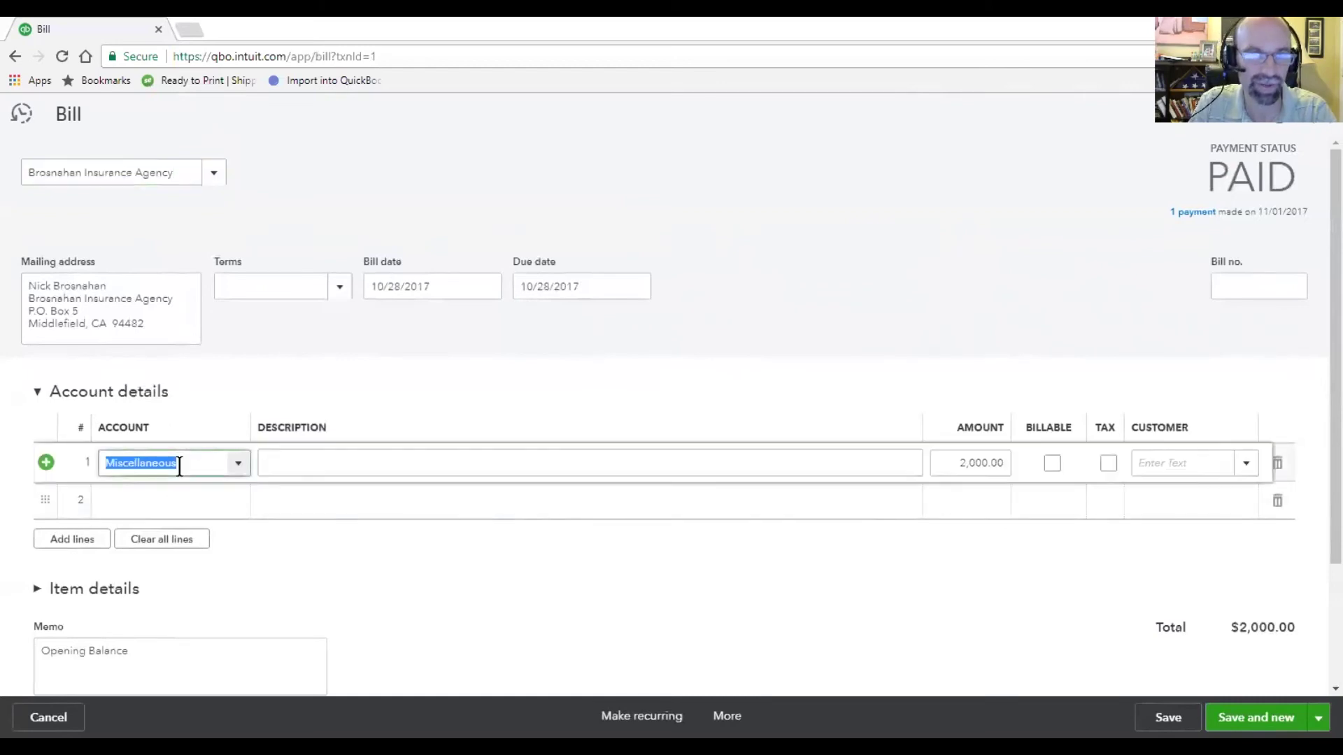
pyautogui.click(236, 470)
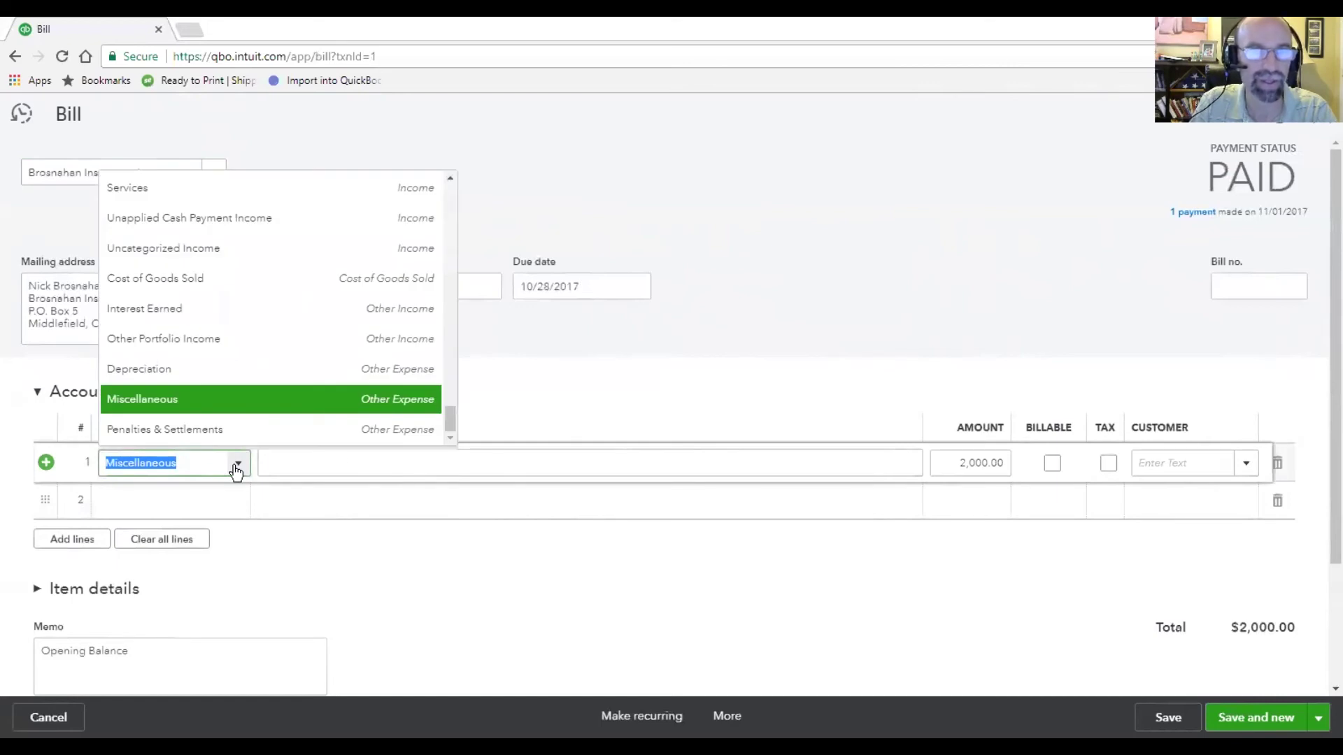
pyautogui.moveTo(456, 434); pyautogui.dragTo(454, 384)
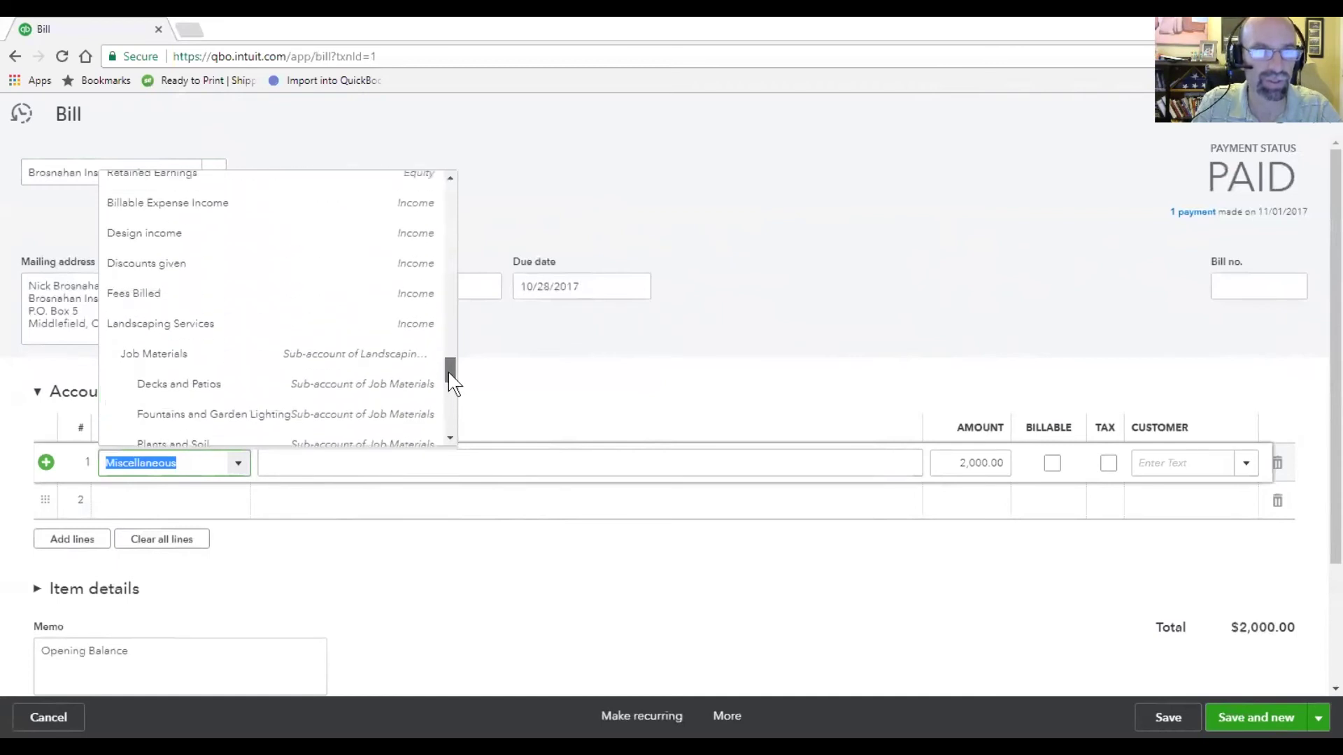
pyautogui.write('pro')
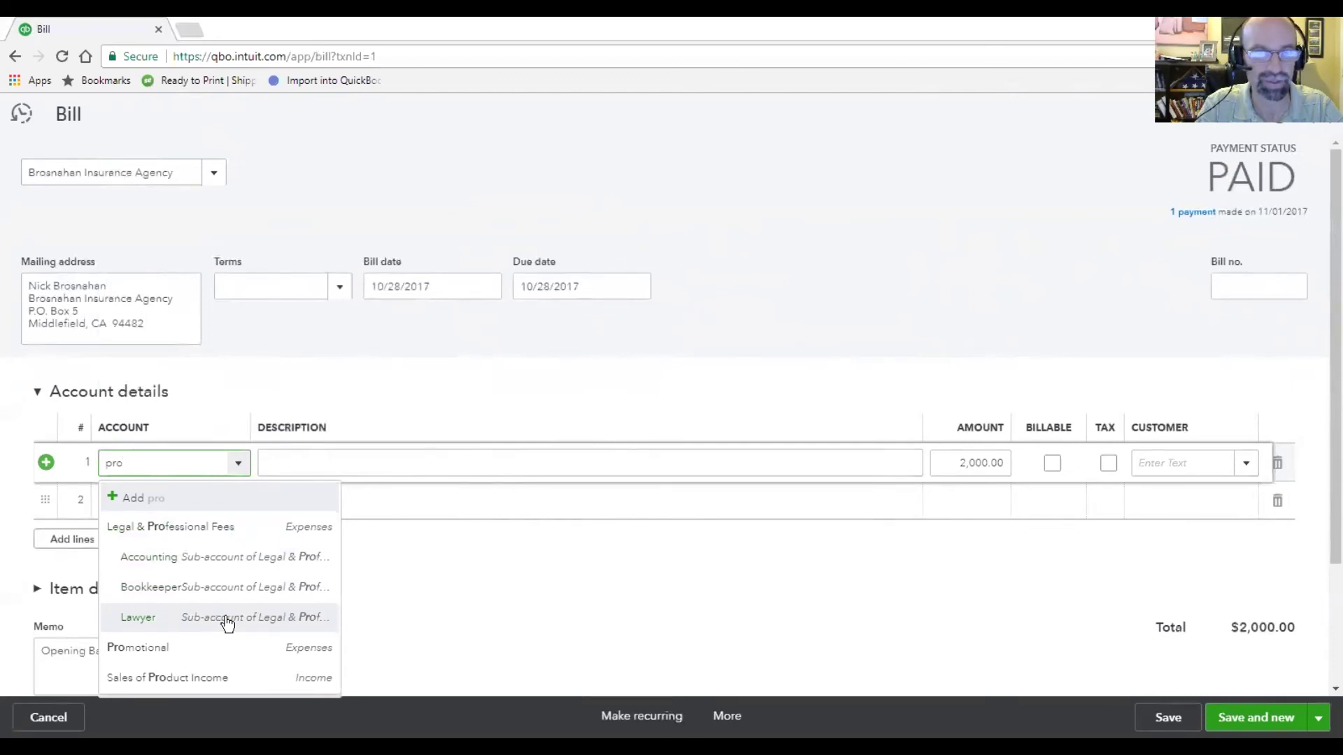
pyautogui.click(227, 618)
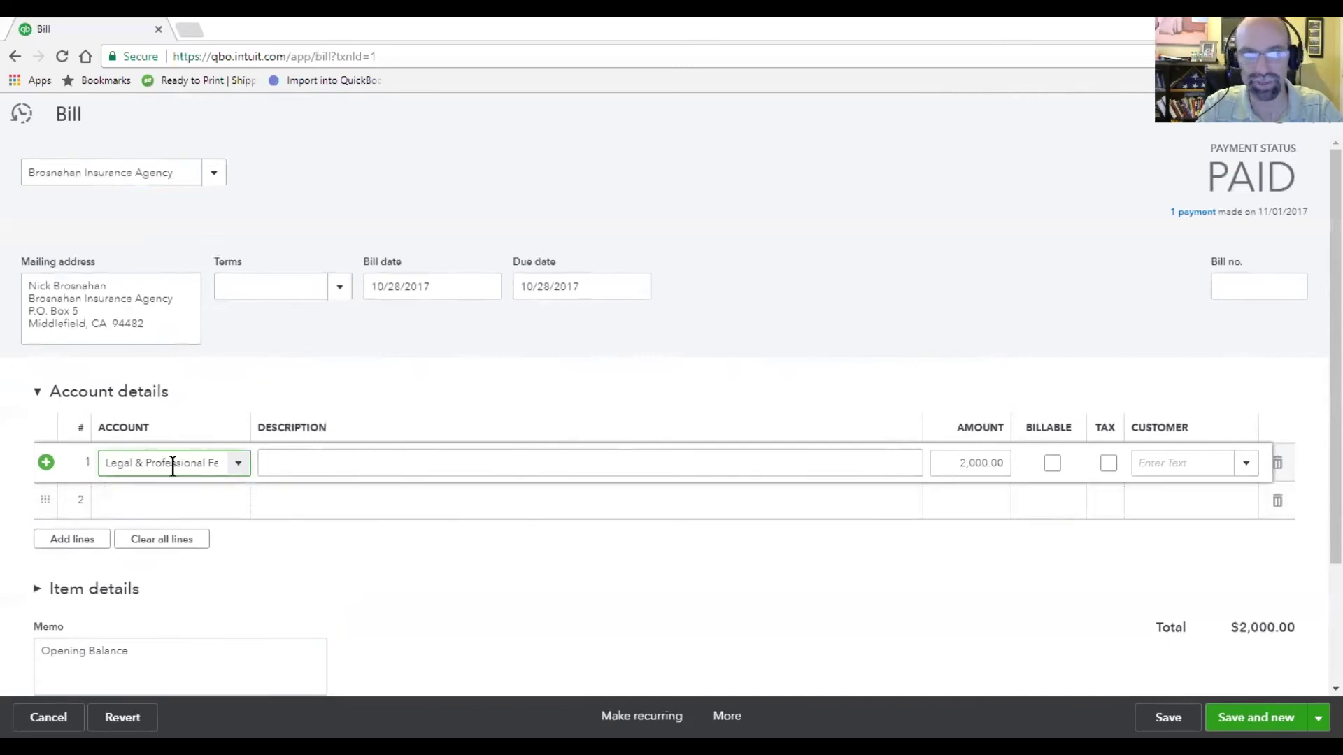
pyautogui.tripleClick(204, 467)
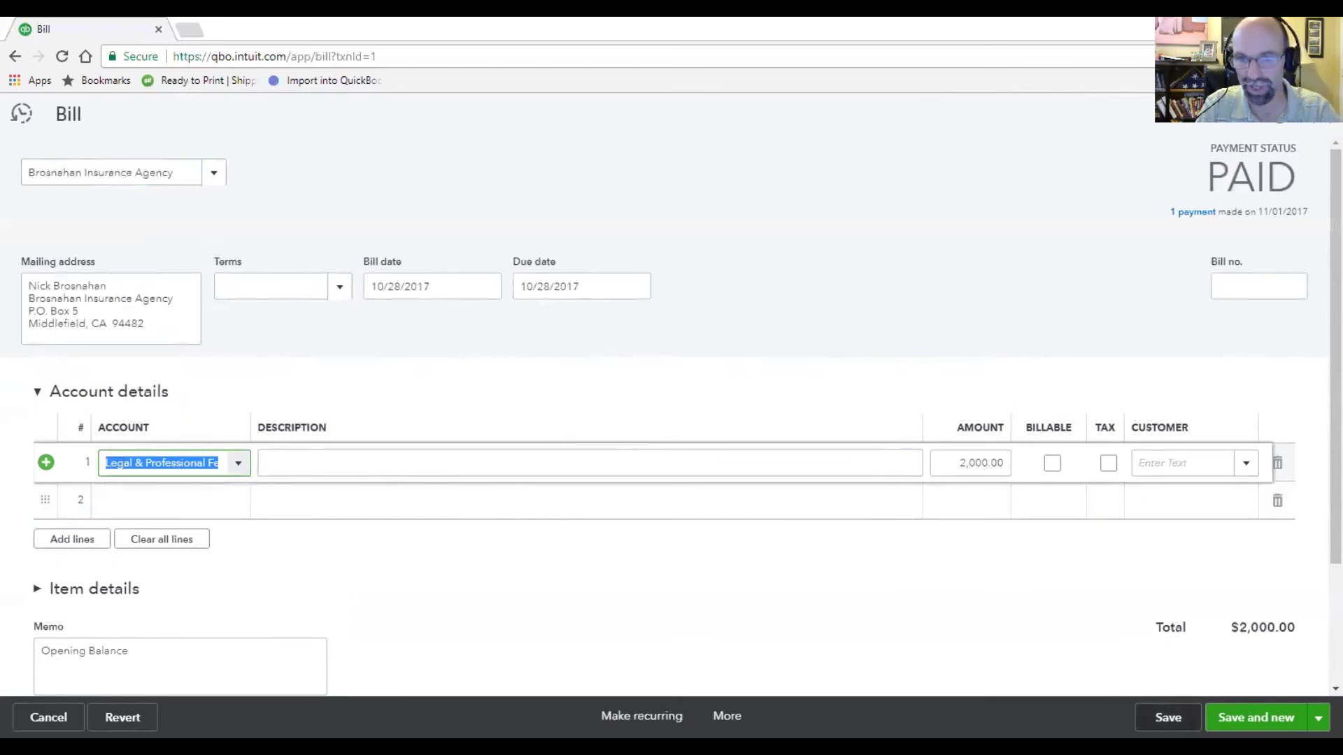
# Save the bill, confirm the linked-transaction prompt and dismiss the bill-payment promotion
pyautogui.hotkey('ctrl', 'alt', 'd')
pyautogui.click(811, 469)
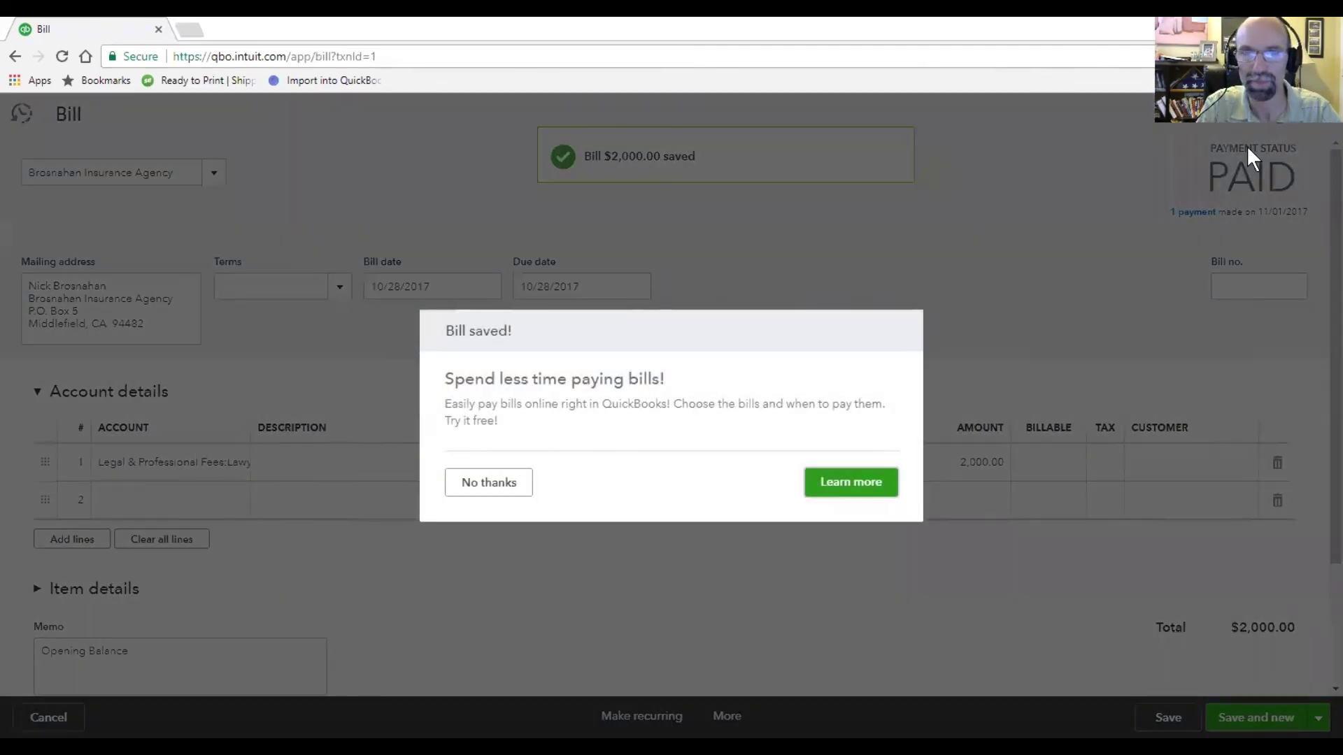
pyautogui.click(525, 484)
# Close the bill, return to the Profit and Loss, and verify via drill-down that Lawyer totals 2,400.00
pyautogui.click(1326, 135)
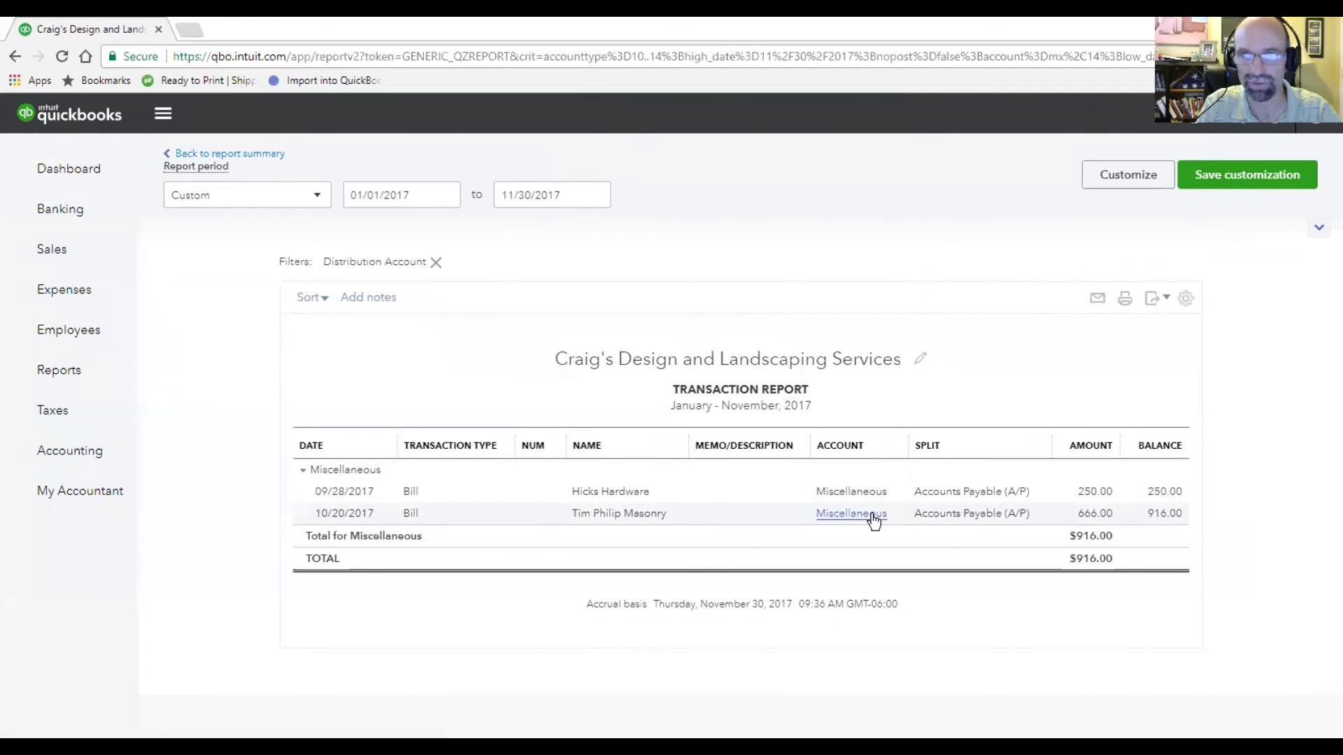
pyautogui.click(269, 155)
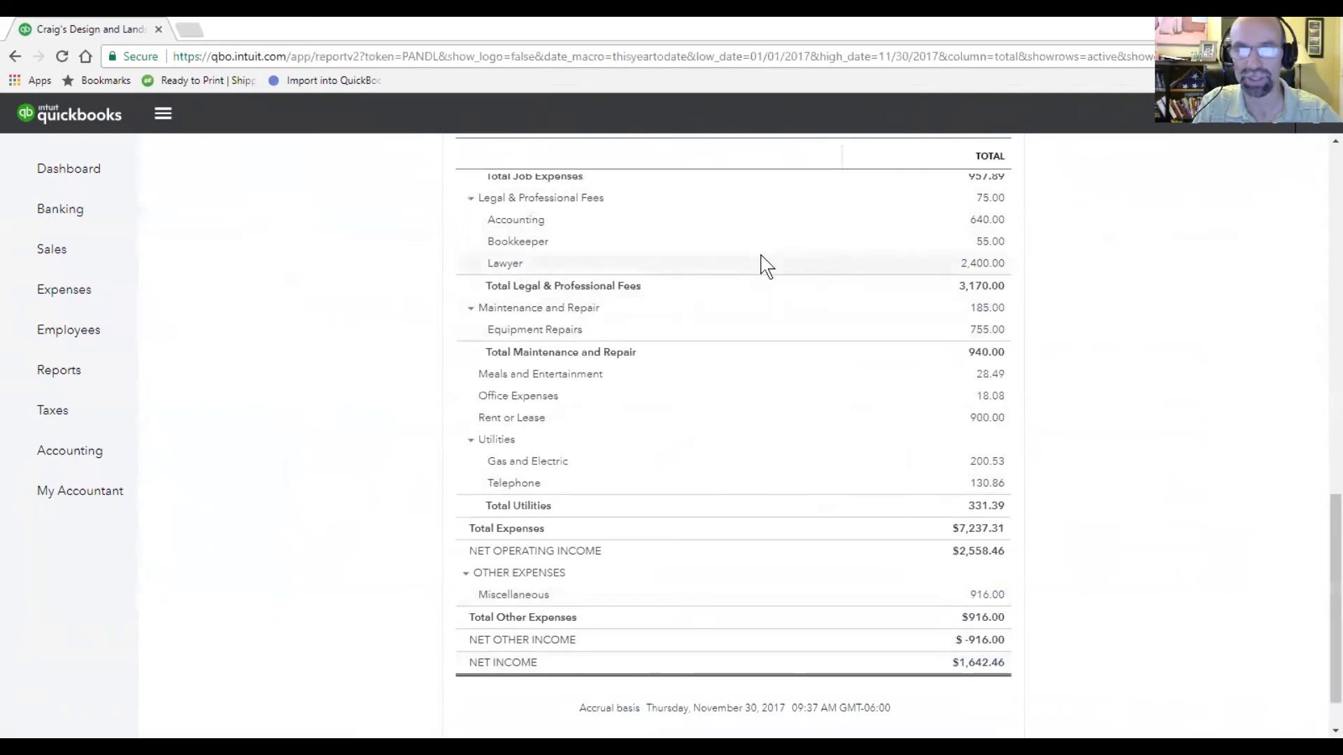
pyautogui.click(967, 266)
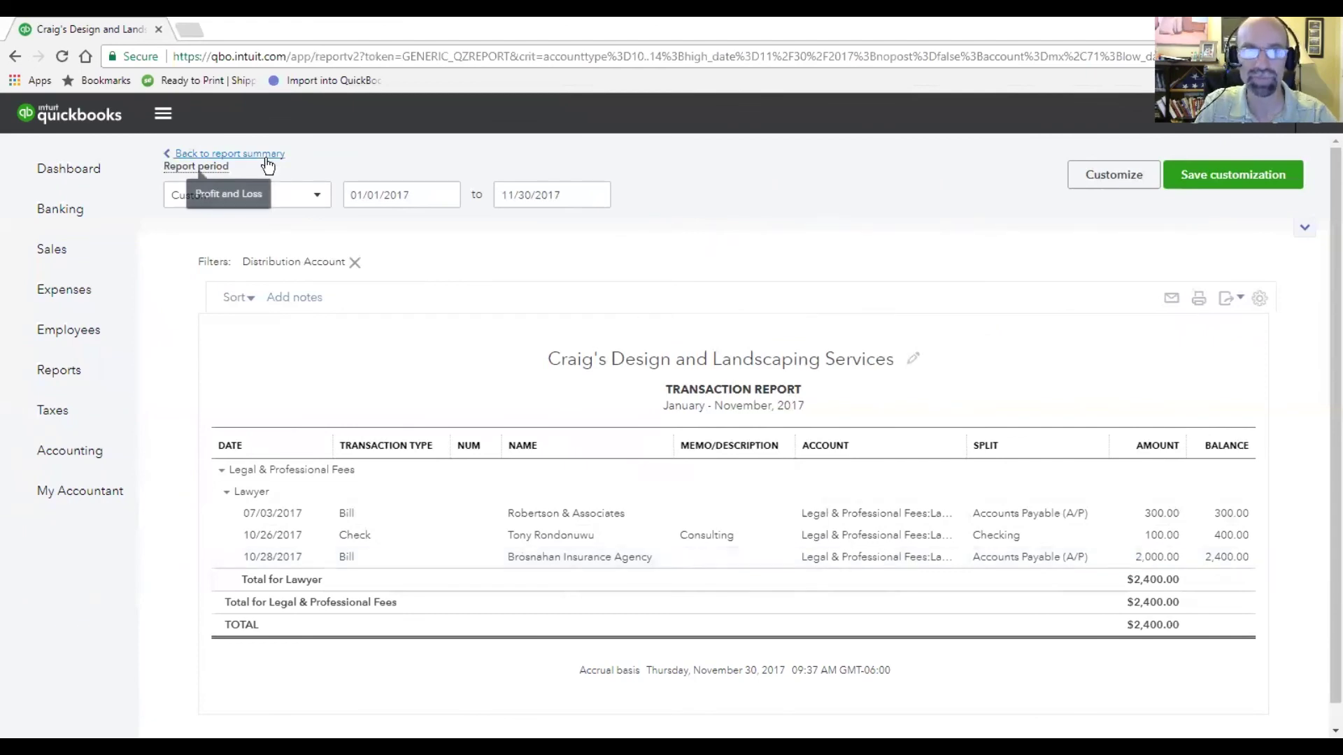
pyautogui.click(202, 154)
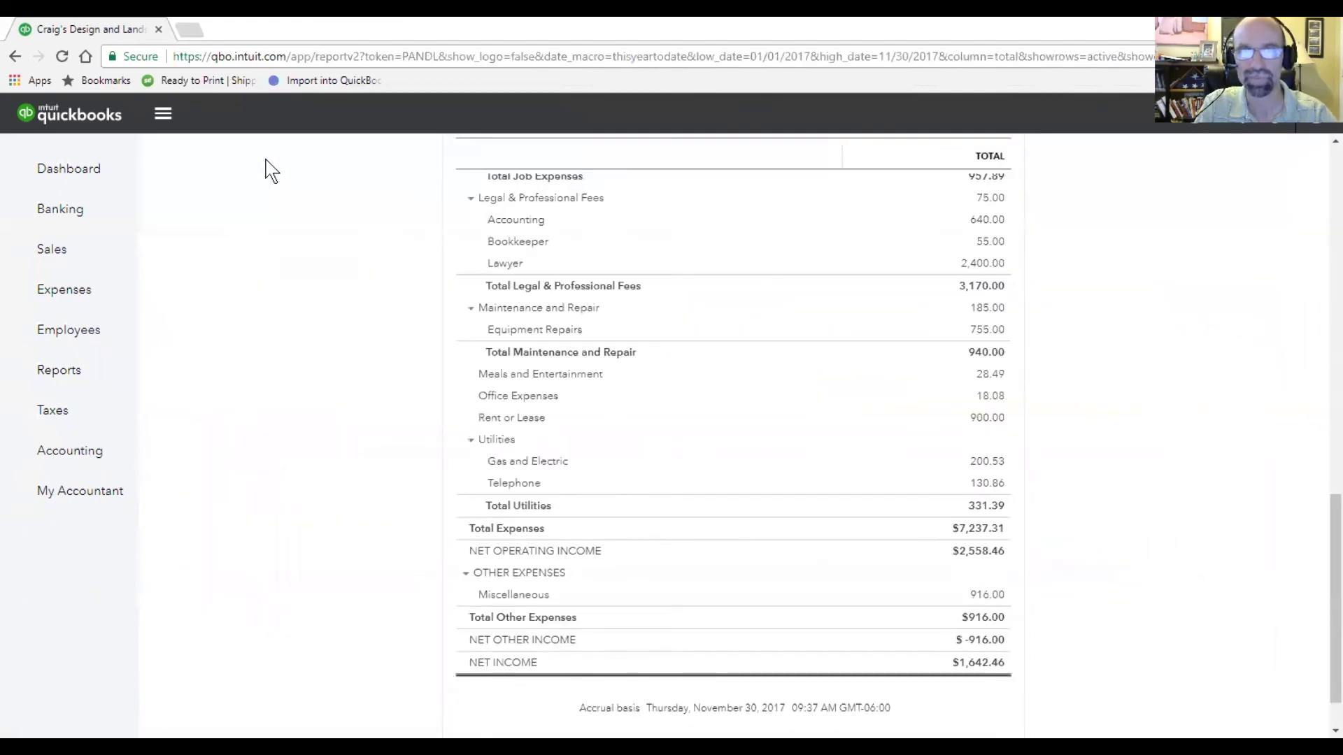
pyautogui.scroll(15, 302, 305)
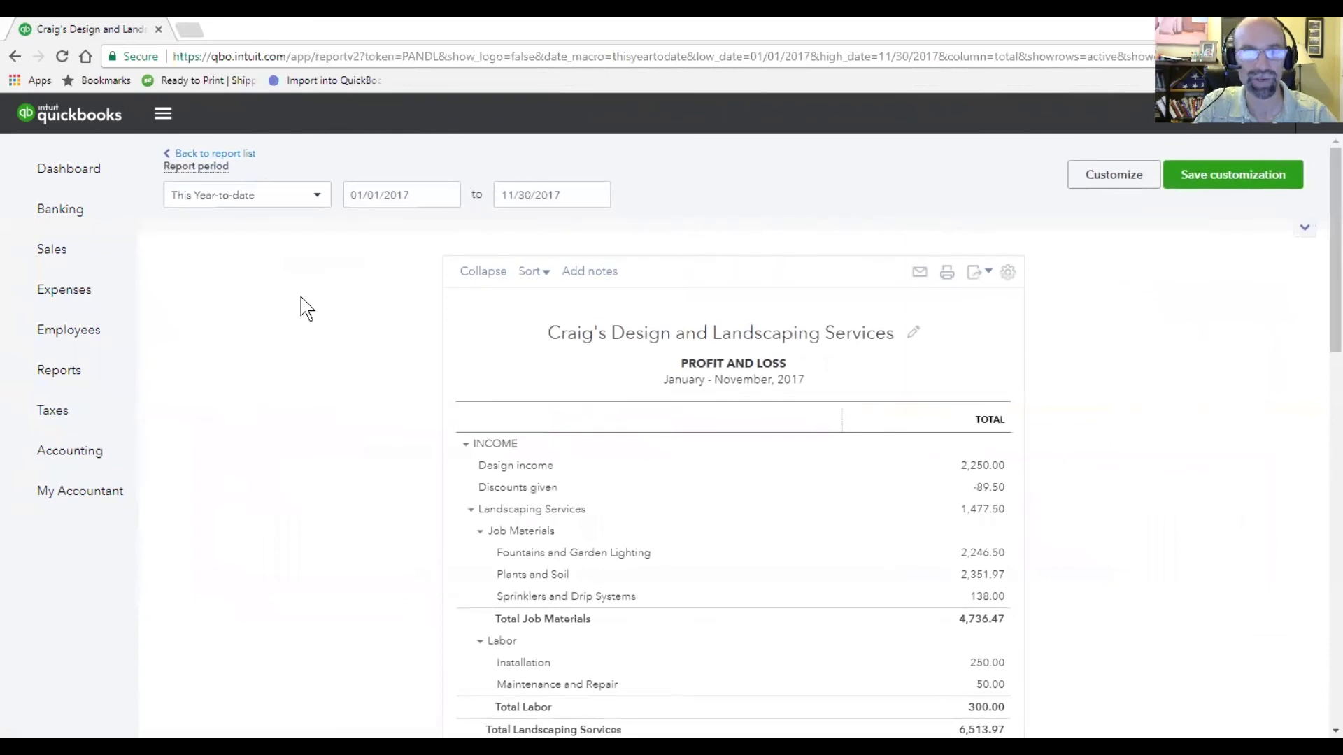
# Reopen Profit and Loss from the report list and compare to Previous year with $ change and % change
pyautogui.click(223, 155)
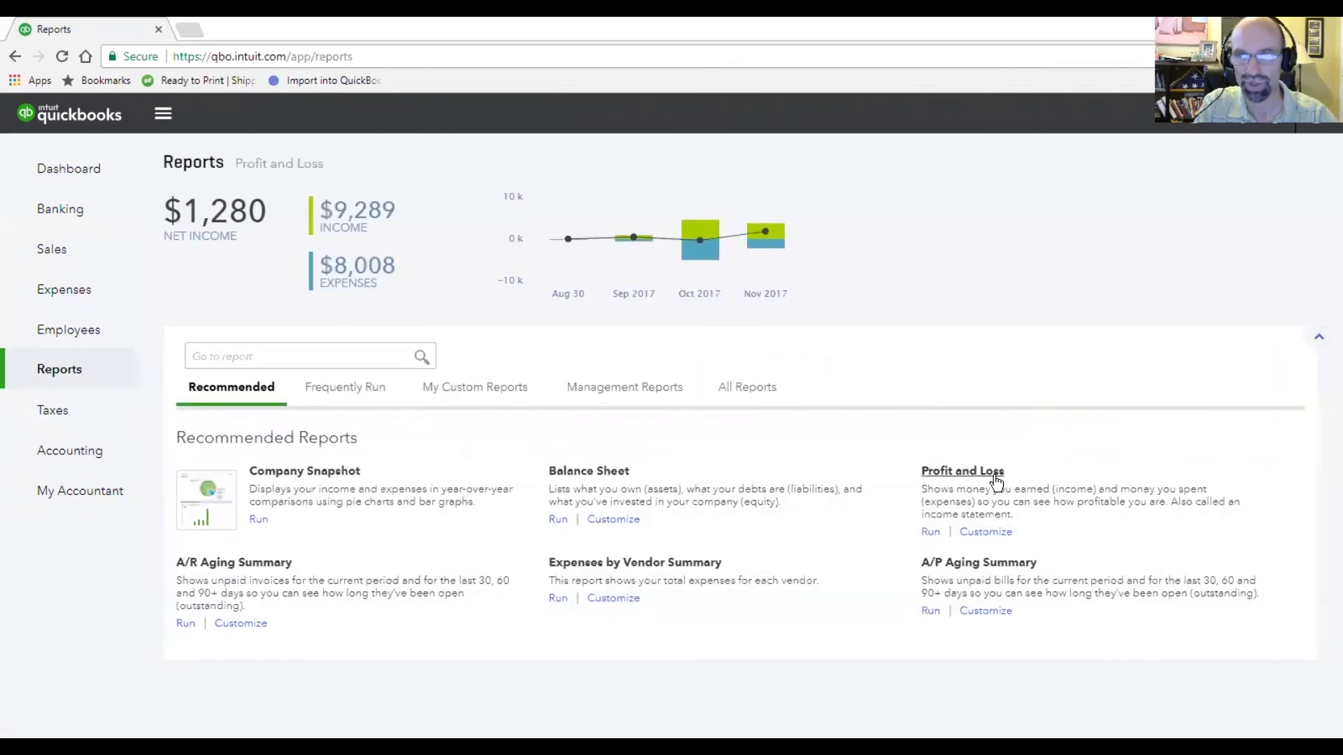
pyautogui.click(993, 477)
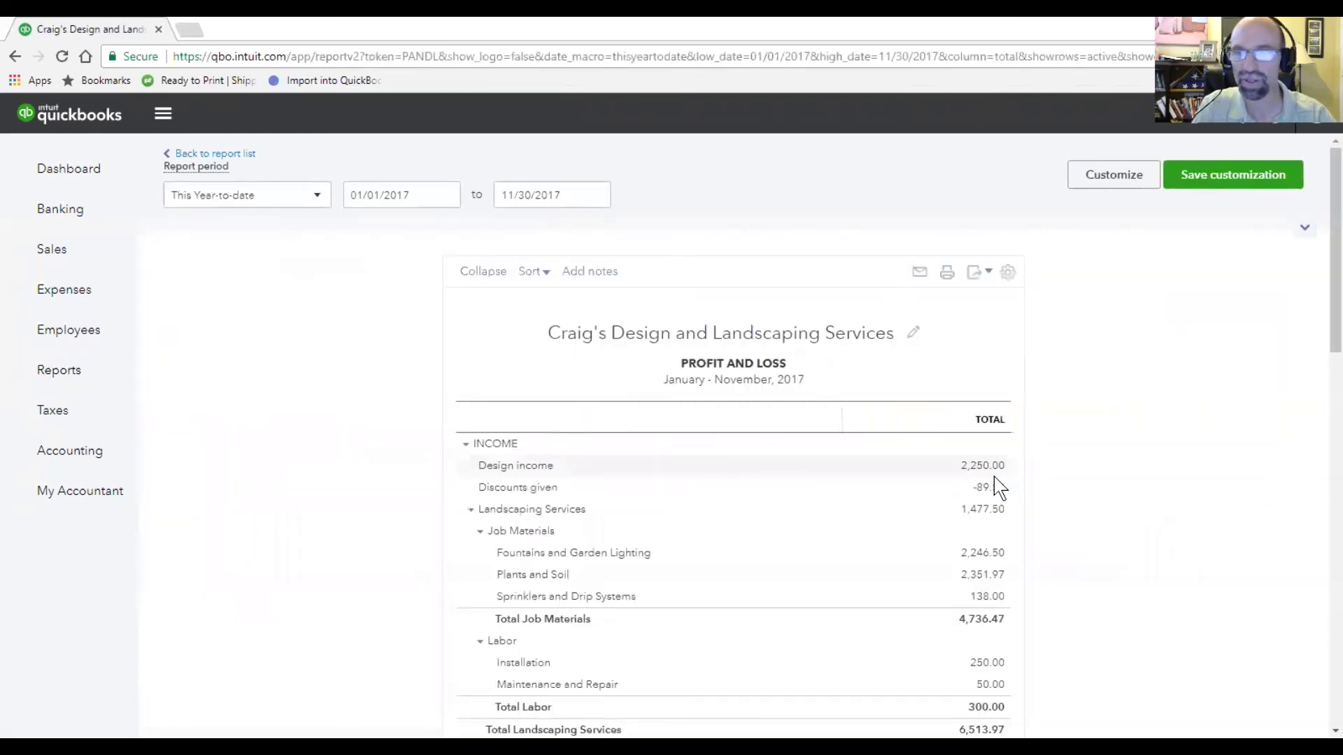
pyautogui.click(1305, 230)
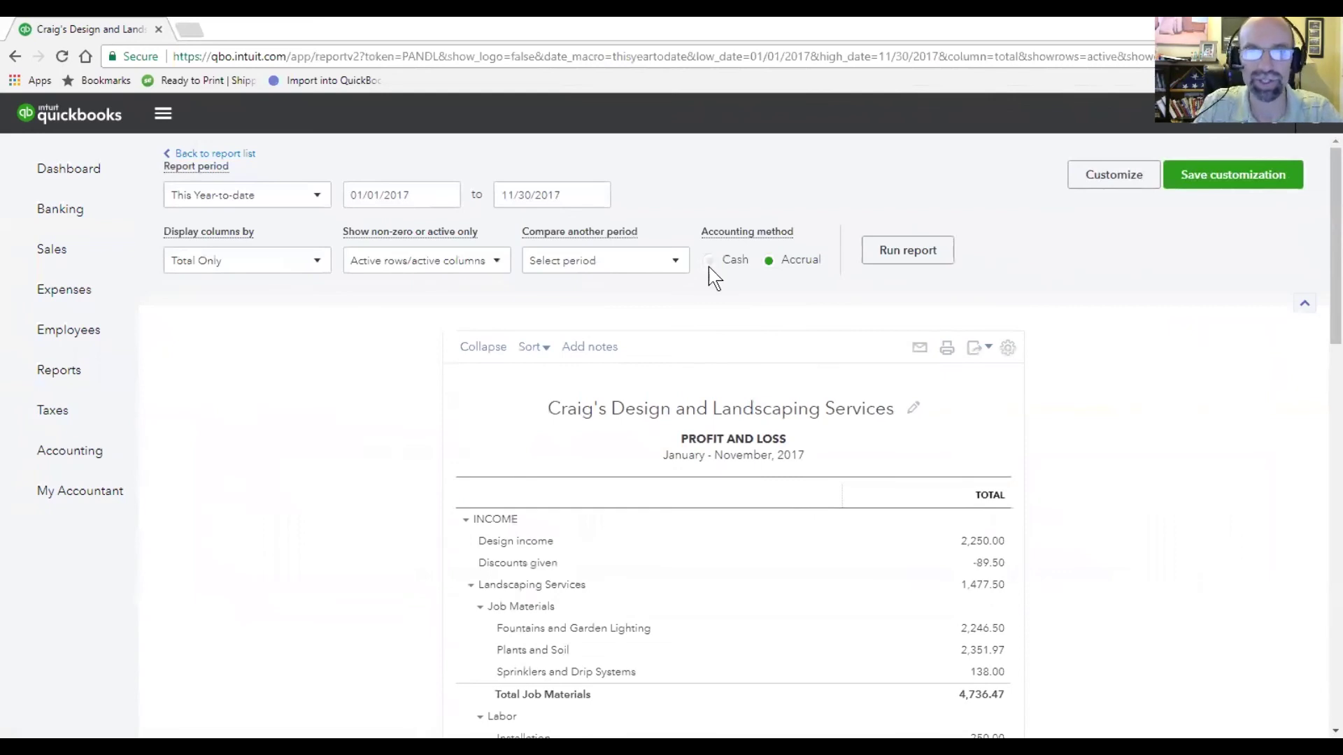
pyautogui.click(675, 261)
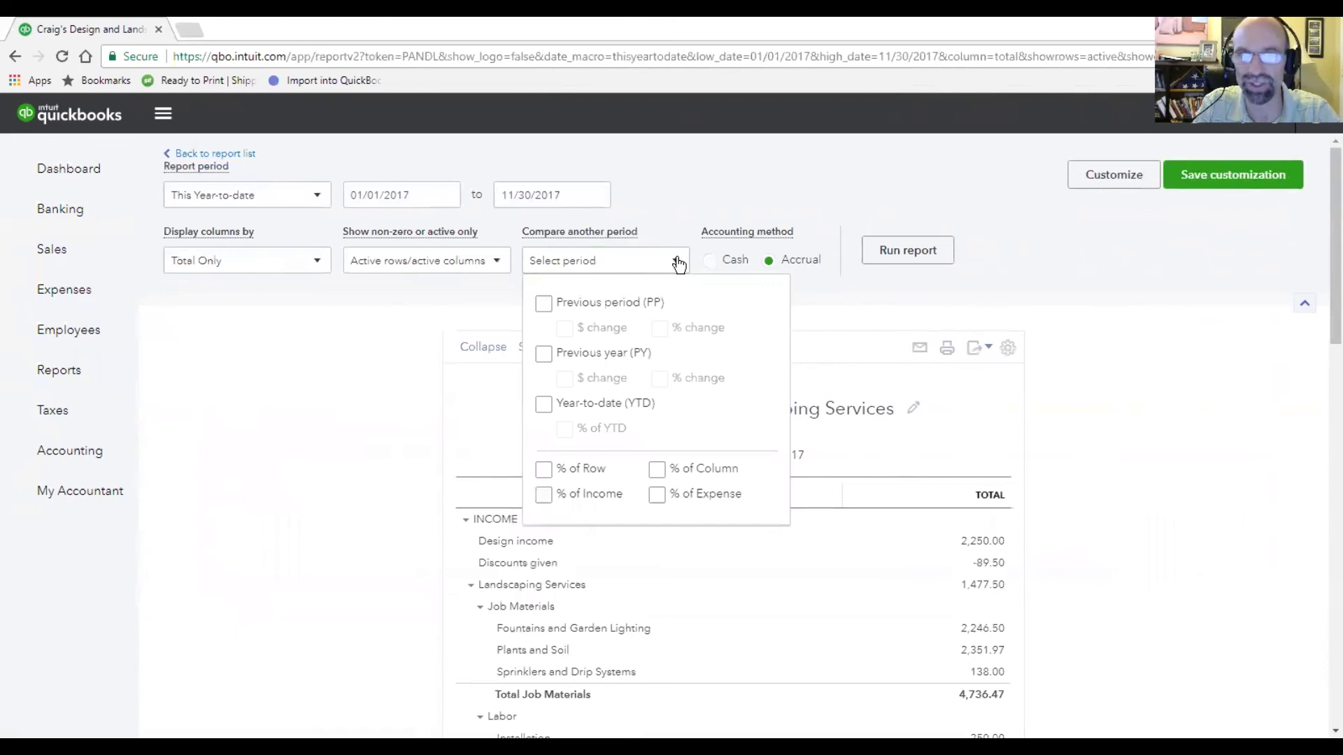
pyautogui.click(545, 354)
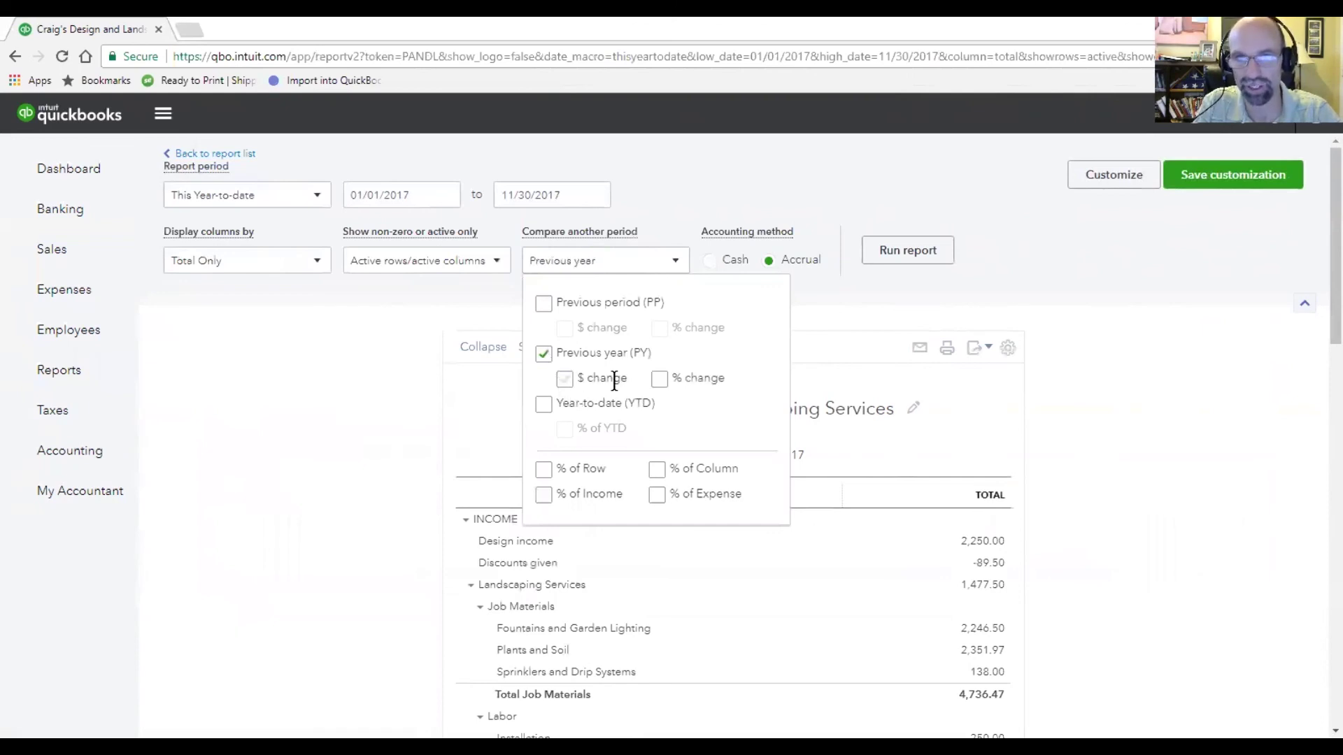
pyautogui.click(580, 379)
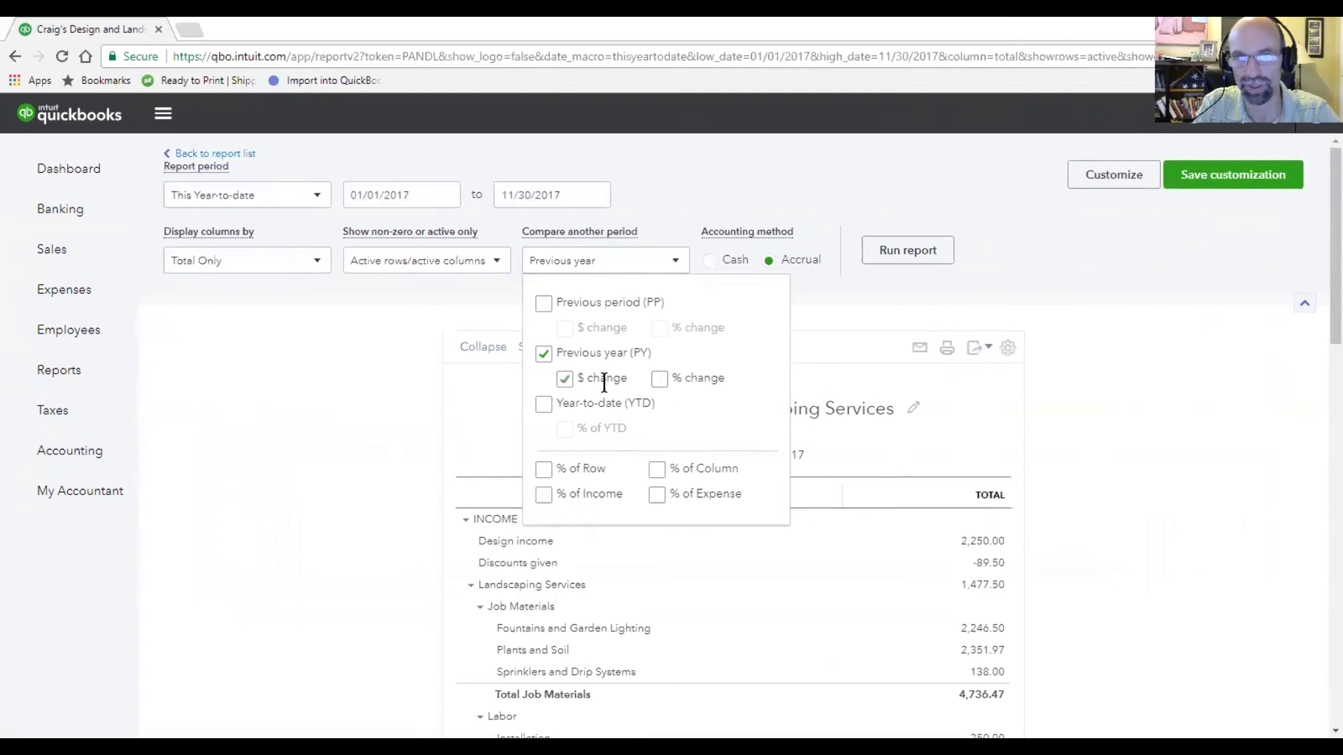
pyautogui.click(659, 381)
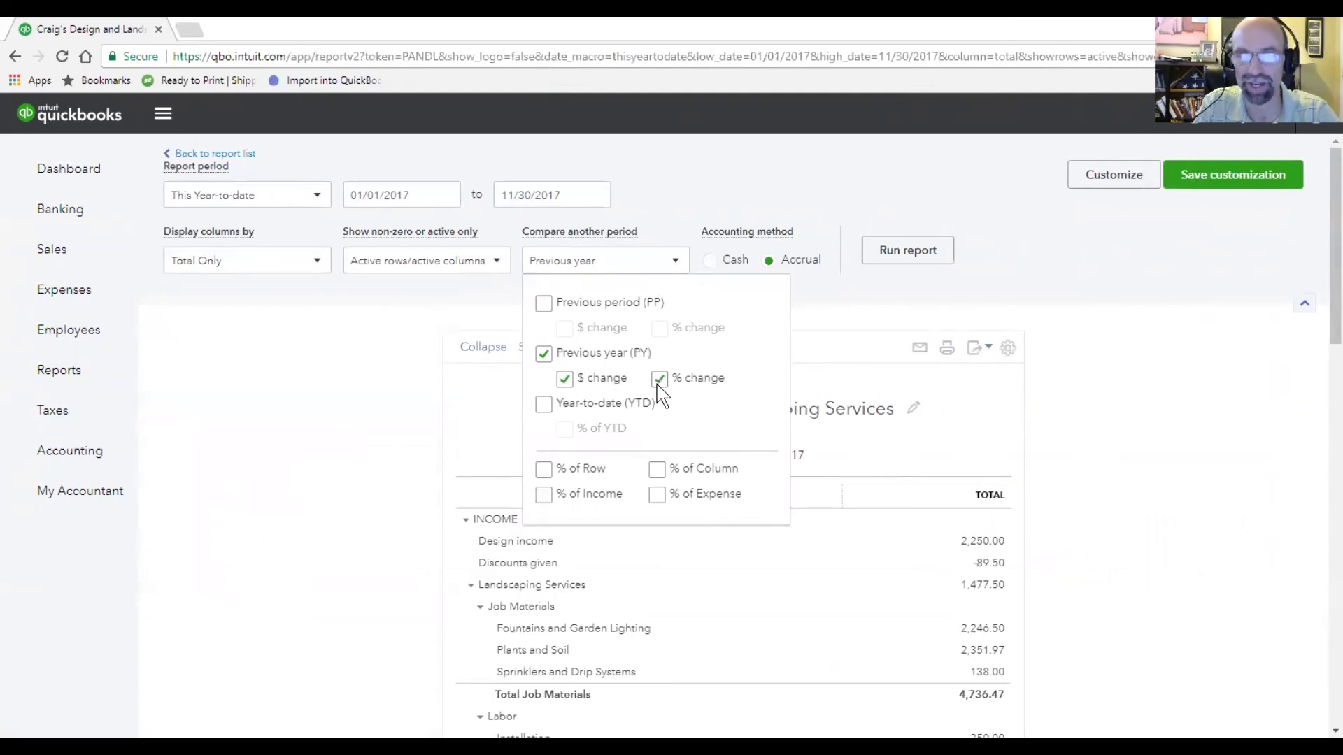
# Run the report with Jan–Nov 2016 (PY), Change and % Change columns, then go back to Reports
pyautogui.click(901, 259)
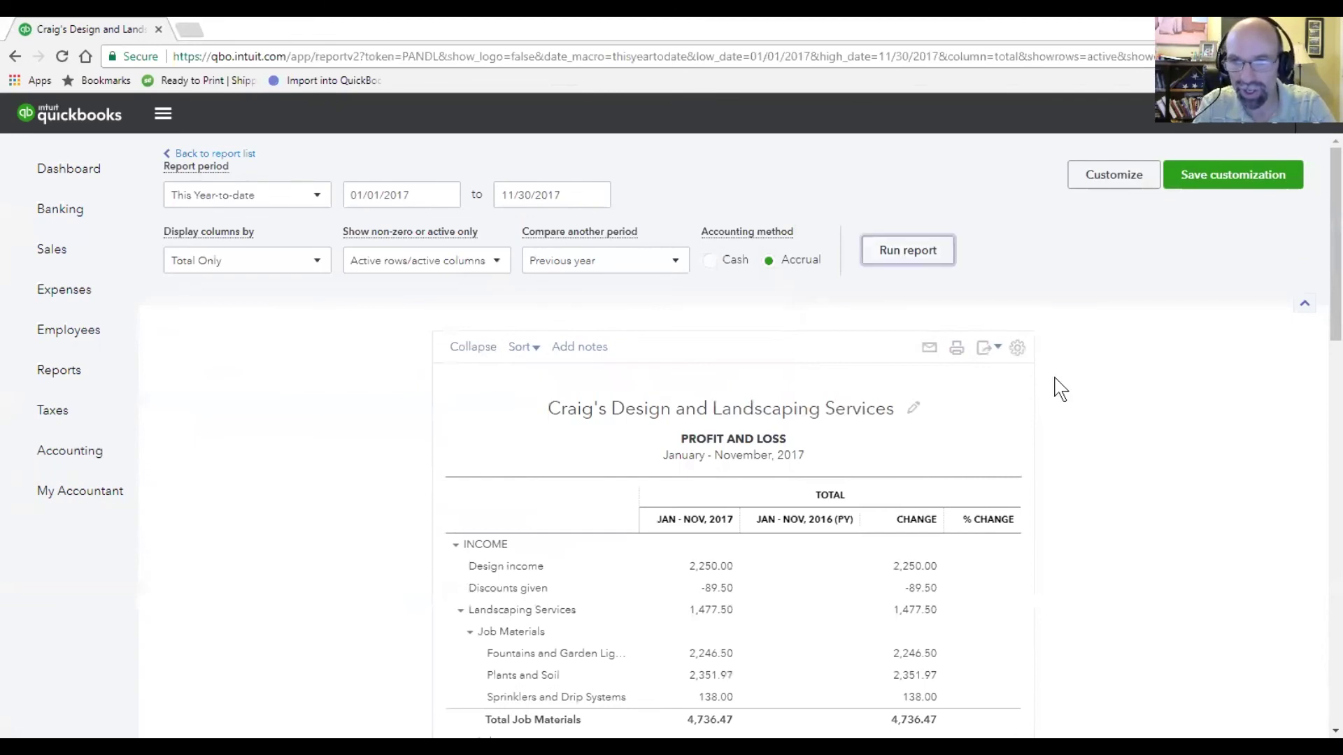
pyautogui.scroll(-4, 1166, 489)
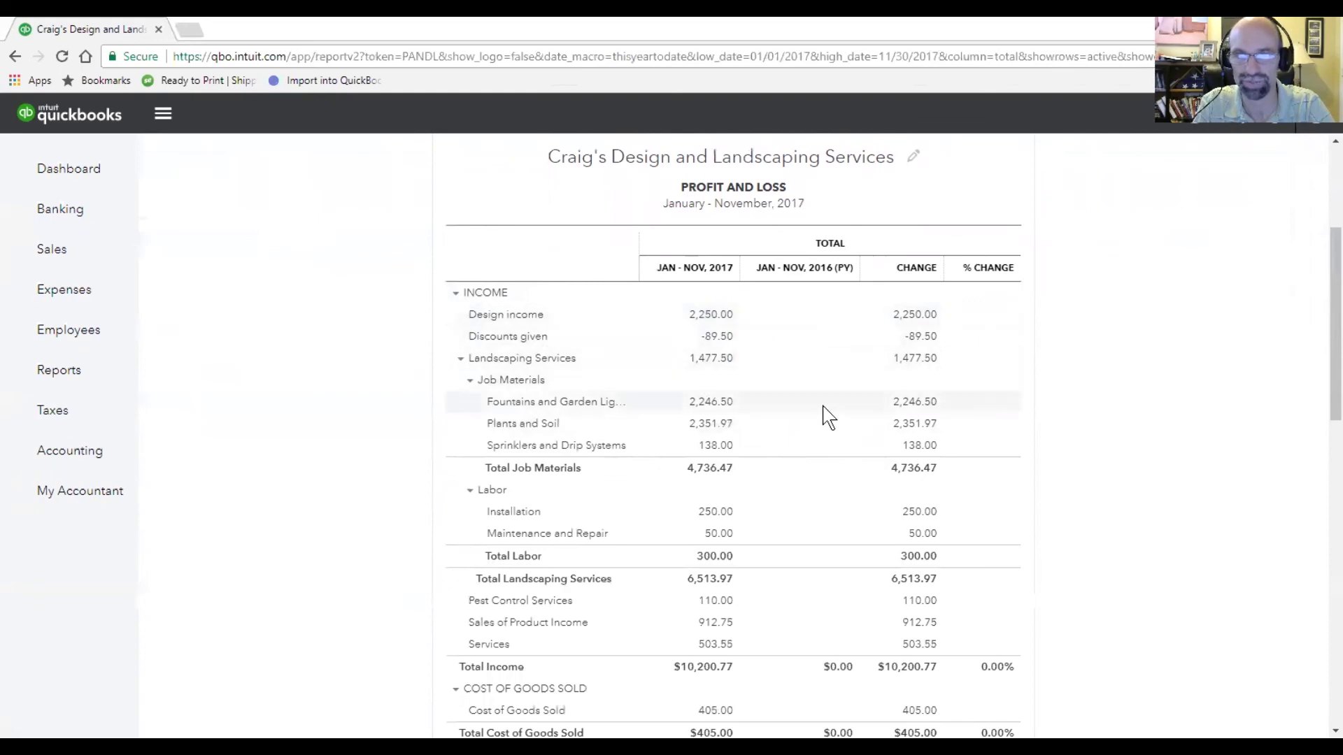
pyautogui.scroll(-10, 823, 405)
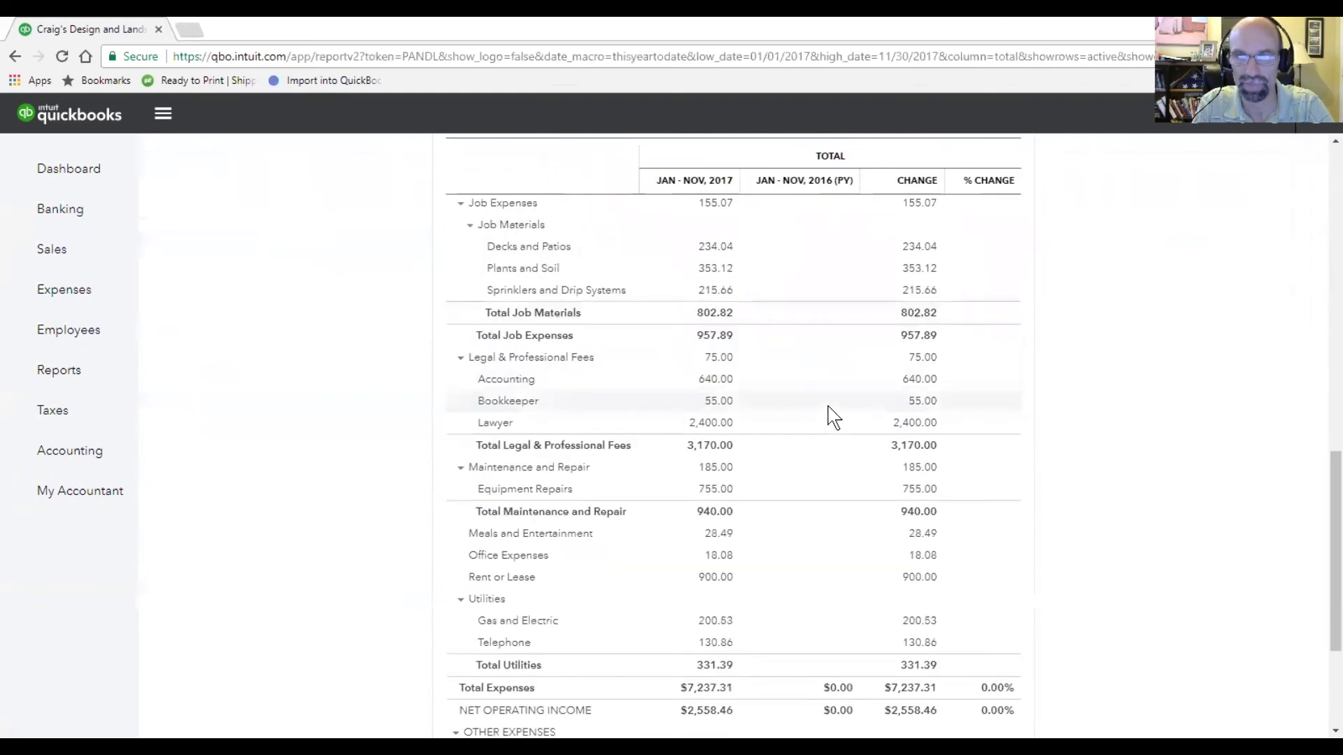
pyautogui.scroll(-3, 832, 416)
pyautogui.scroll(15, 831, 413)
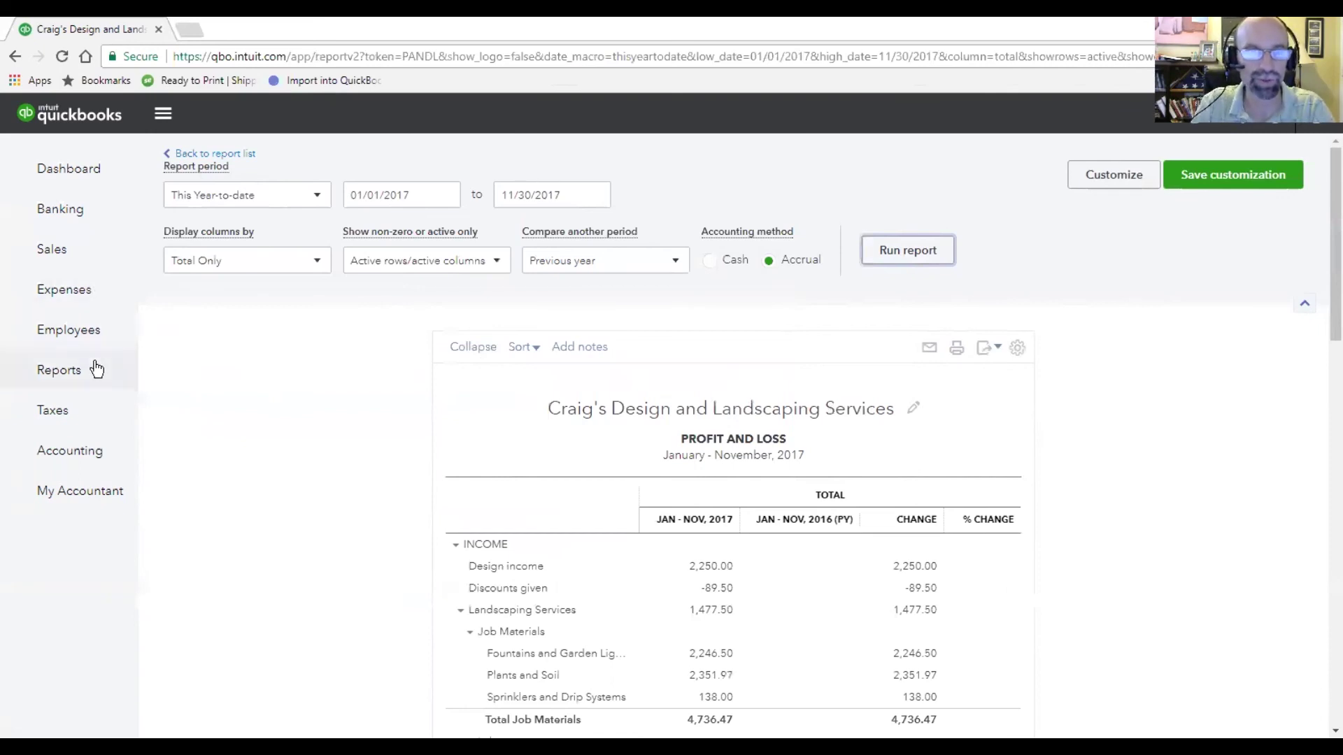
pyautogui.click(76, 374)
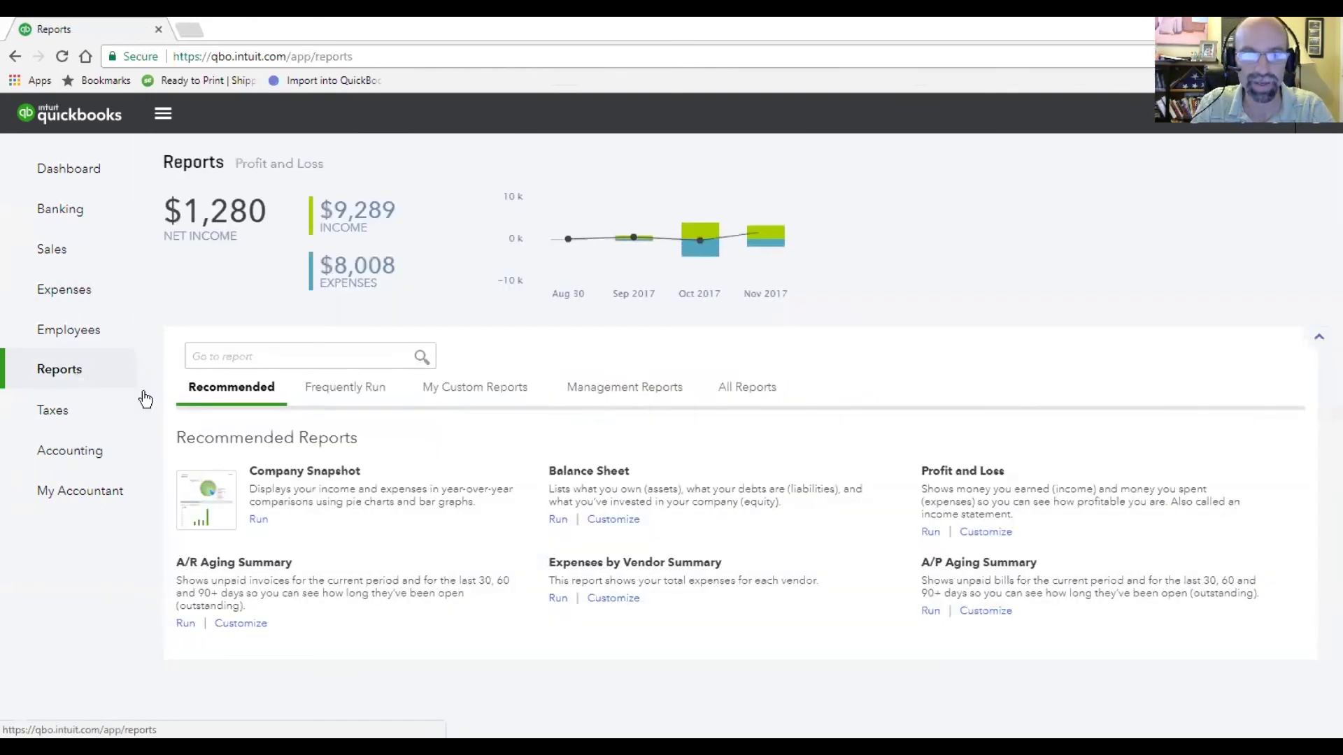